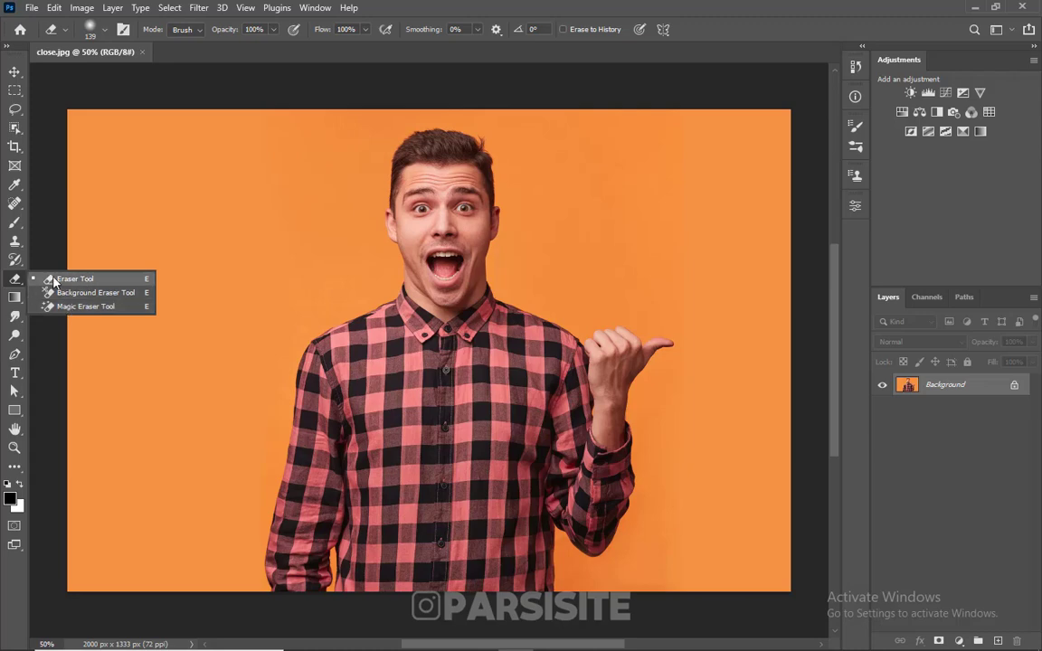
Try the Eraser on the orange area beside the man's head, before and after swapping the foreground and background colours.
{"action": "left_click", "coordinate": [64, 279]}
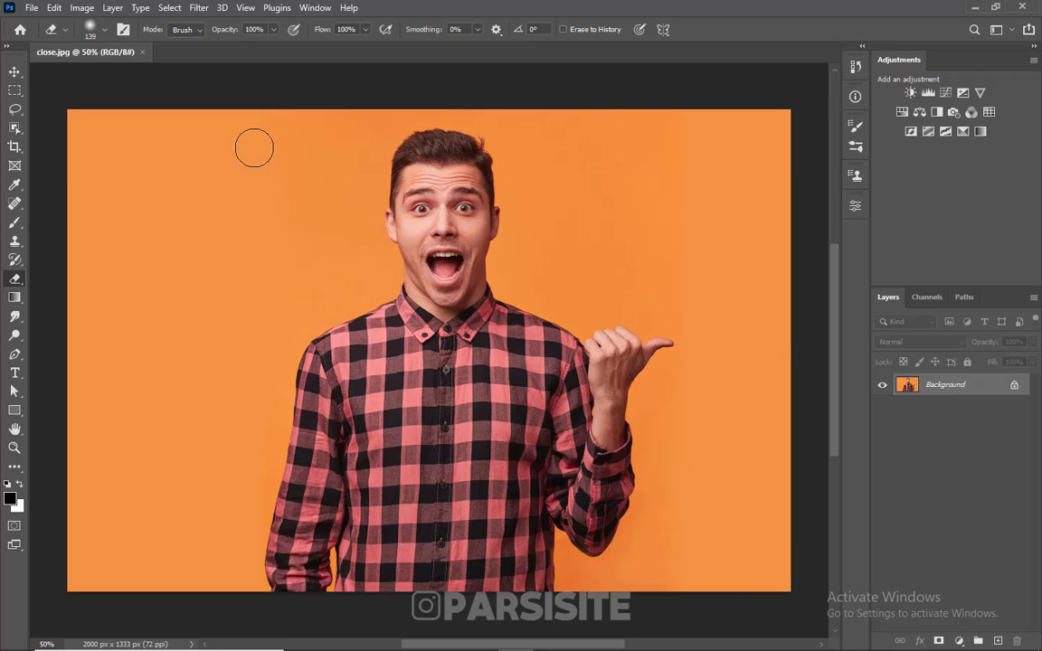
{"action": "mouse_move", "coordinate": [254, 148]}
{"action": "left_mouse_down"}
{"action": "mouse_move", "coordinate": [187, 211]}
{"action": "mouse_move", "coordinate": [234, 155]}
{"action": "mouse_move", "coordinate": [280, 129]}
{"action": "mouse_move", "coordinate": [192, 172]}
{"action": "left_mouse_up"}
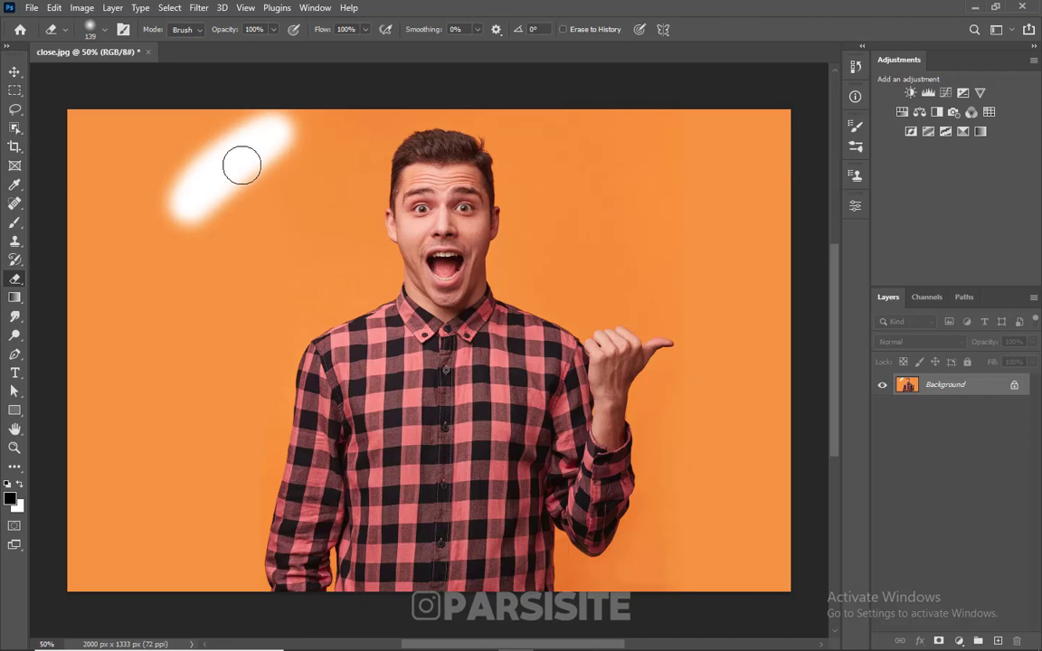
{"action": "mouse_move", "coordinate": [297, 147]}
{"action": "left_mouse_down"}
{"action": "mouse_move", "coordinate": [226, 207]}
{"action": "mouse_move", "coordinate": [204, 187]}
{"action": "left_mouse_up"}
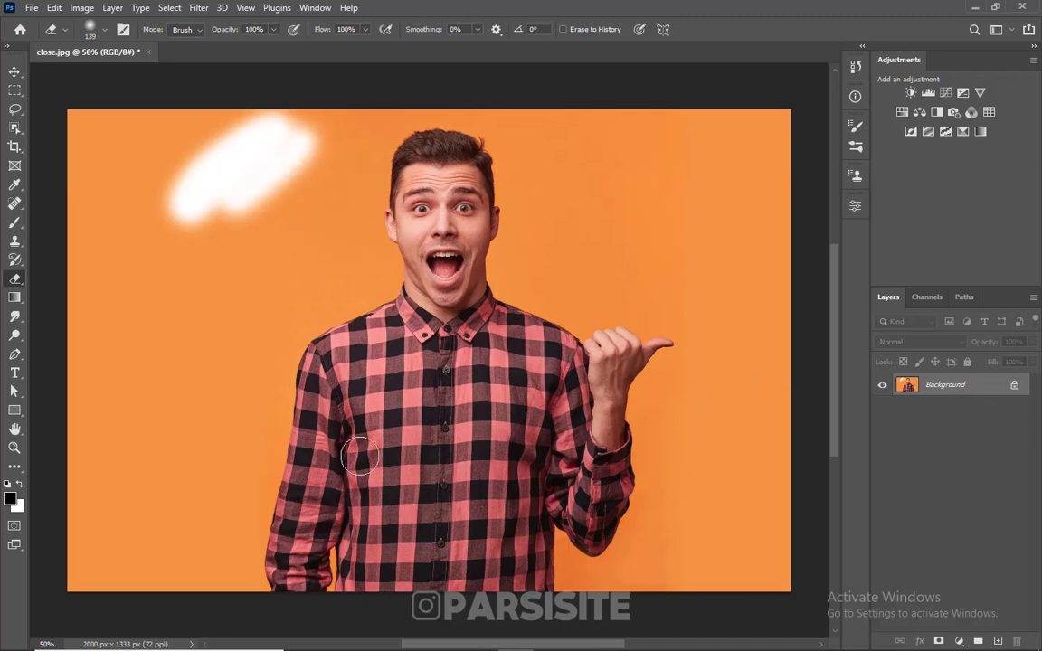
{"action": "left_click", "coordinate": [20, 484]}
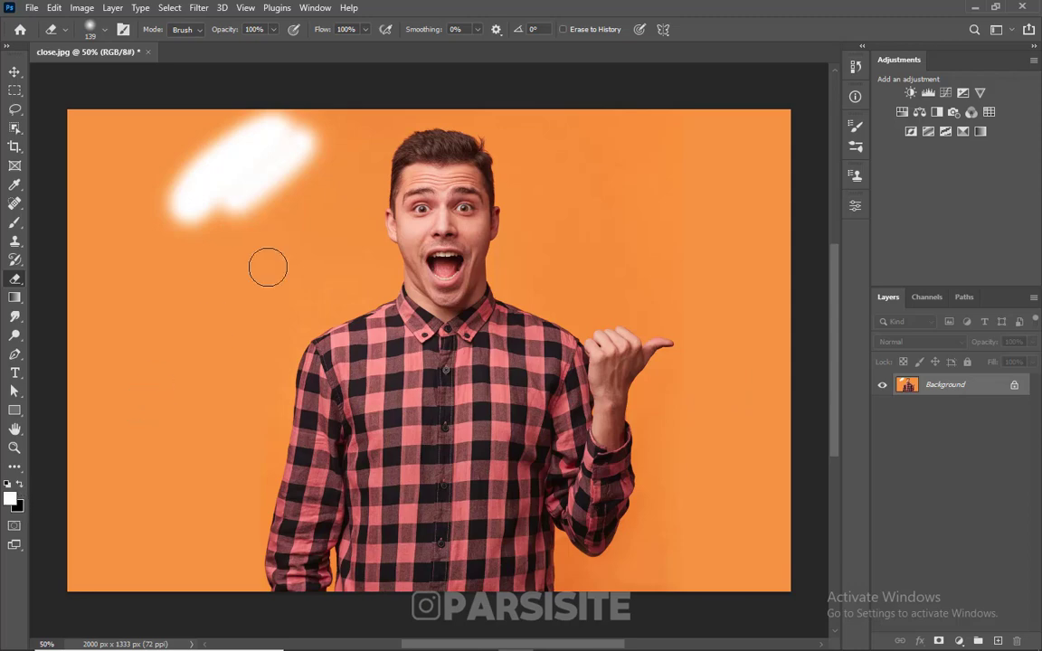
{"action": "mouse_move", "coordinate": [271, 253]}
{"action": "left_mouse_down"}
{"action": "mouse_move", "coordinate": [206, 296]}
{"action": "mouse_move", "coordinate": [301, 227]}
{"action": "mouse_move", "coordinate": [206, 262]}
{"action": "mouse_move", "coordinate": [306, 187]}
{"action": "mouse_move", "coordinate": [511, 210]}
{"action": "mouse_move", "coordinate": [348, 216]}
{"action": "mouse_move", "coordinate": [476, 182]}
{"action": "mouse_move", "coordinate": [450, 163]}
{"action": "mouse_move", "coordinate": [429, 165]}
{"action": "mouse_move", "coordinate": [430, 212]}
{"action": "mouse_move", "coordinate": [479, 205]}
{"action": "mouse_move", "coordinate": [497, 157]}
{"action": "mouse_move", "coordinate": [449, 147]}
{"action": "mouse_move", "coordinate": [387, 159]}
{"action": "mouse_move", "coordinate": [369, 210]}
{"action": "mouse_move", "coordinate": [410, 212]}
{"action": "left_mouse_up"}
Undo all the eraser strokes made on the locked Background layer.
{"action": "key", "text": "ctrl+z"}
{"action": "key", "text": "ctrl+z"}
{"action": "key", "text": "ctrl+z"}
{"action": "key", "text": "ctrl+z"}
{"action": "key", "text": "ctrl+z"}
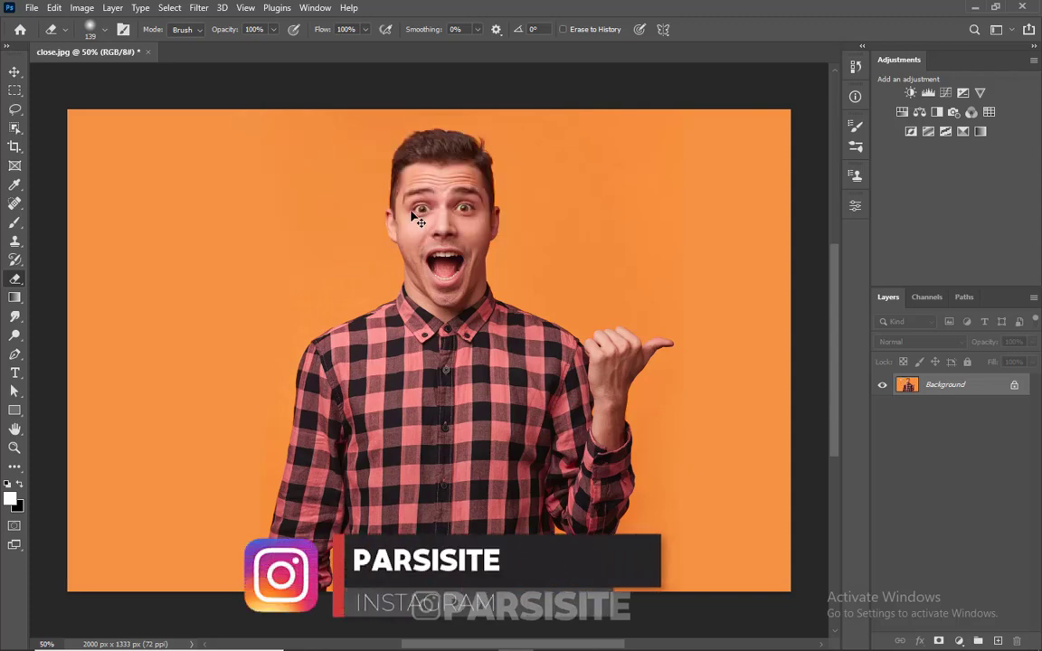
Unlock the Background layer and erase a patch of the orange backdrop to transparency in the photo's upper-left area.
{"action": "left_click", "coordinate": [1015, 387]}
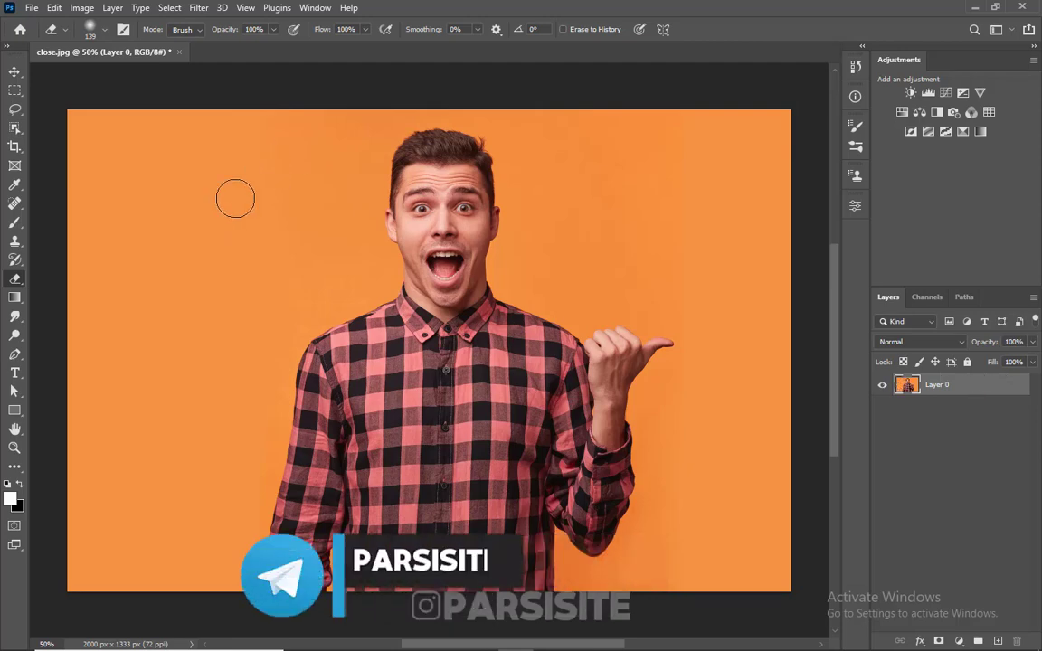
{"action": "left_click", "coordinate": [294, 154]}
{"action": "mouse_move", "coordinate": [256, 172]}
{"action": "left_mouse_down"}
{"action": "mouse_move", "coordinate": [218, 188]}
{"action": "mouse_move", "coordinate": [278, 139]}
{"action": "mouse_move", "coordinate": [272, 132]}
{"action": "mouse_move", "coordinate": [340, 132]}
{"action": "mouse_move", "coordinate": [167, 130]}
{"action": "mouse_move", "coordinate": [221, 128]}
{"action": "left_mouse_up"}
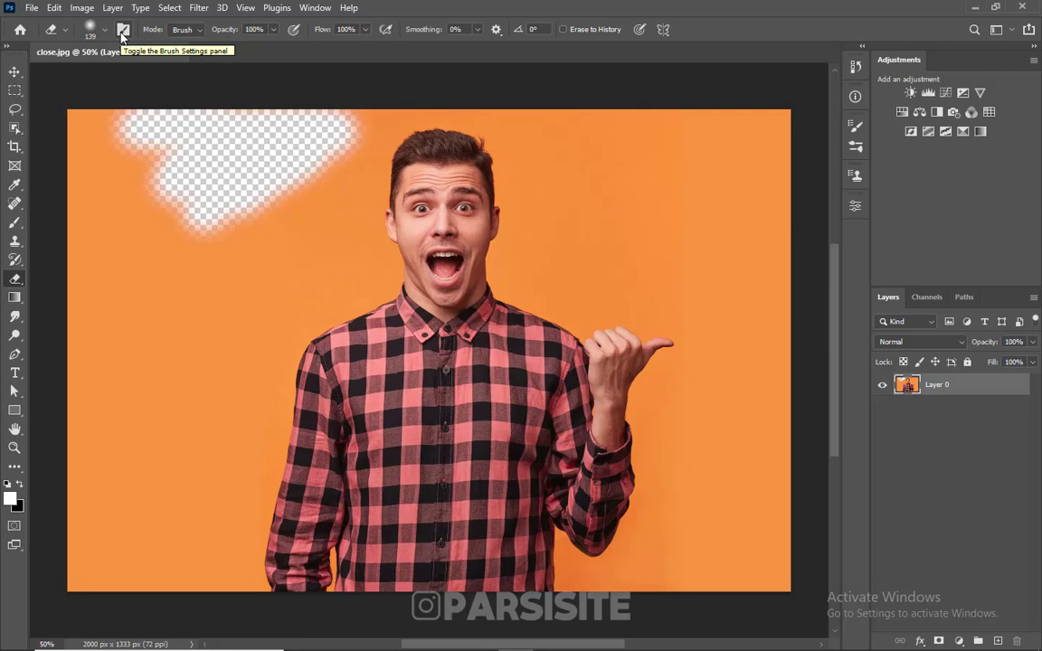
Enable Erase to History with the close.jpg snapshot as source and paint the erased orange patch back in.
{"action": "left_click", "coordinate": [562, 29]}
{"action": "left_click", "coordinate": [856, 68]}
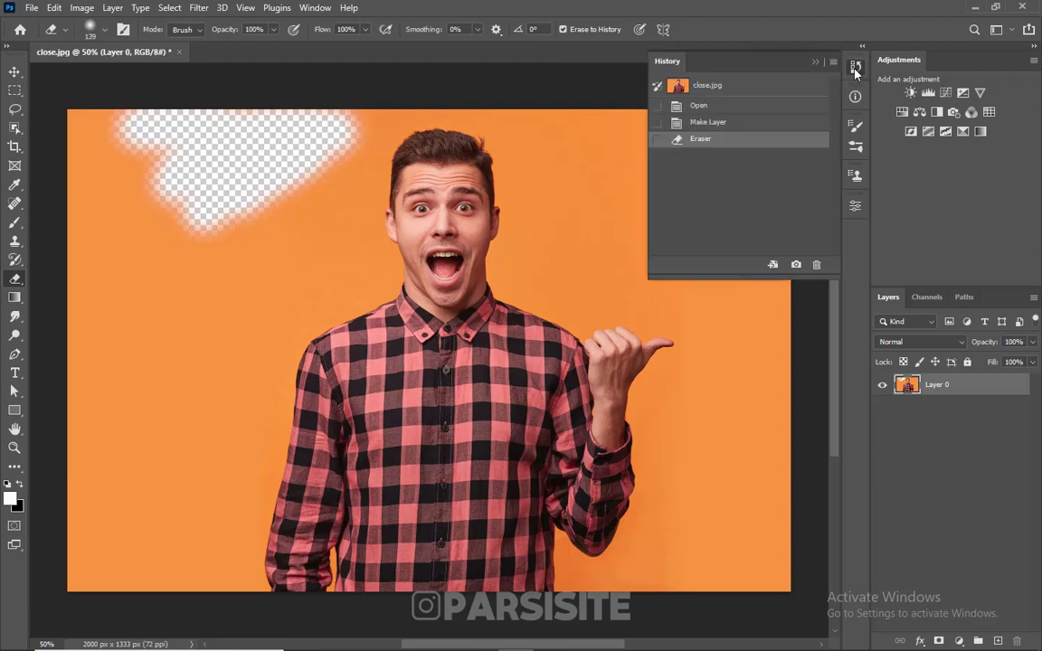
{"action": "left_click", "coordinate": [659, 86]}
{"action": "left_click", "coordinate": [814, 63]}
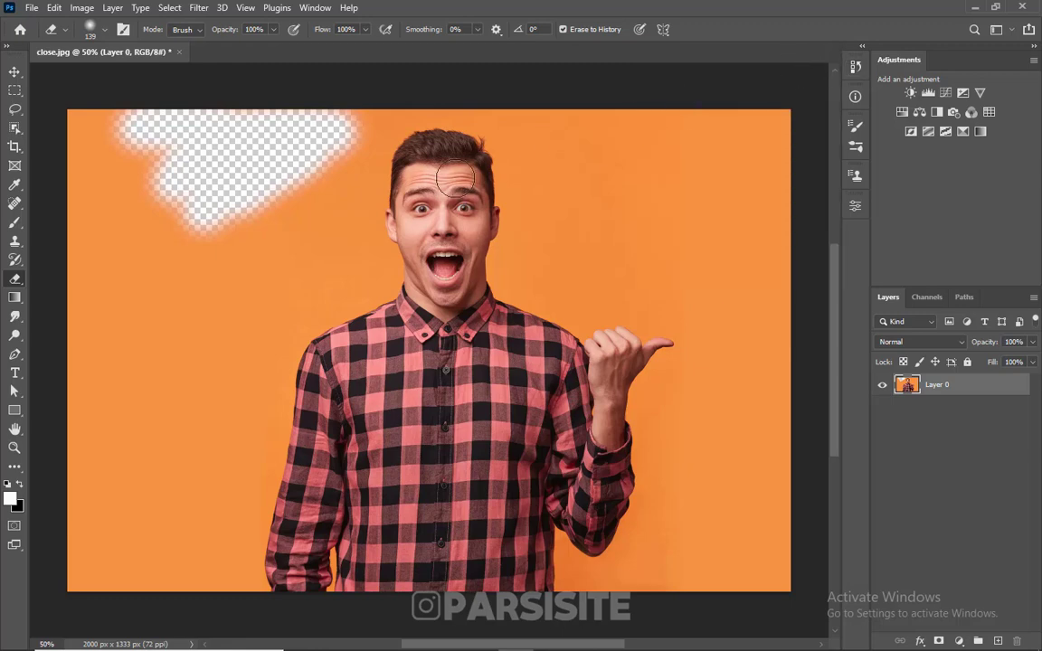
{"action": "mouse_move", "coordinate": [306, 187]}
{"action": "left_mouse_down"}
{"action": "mouse_move", "coordinate": [194, 228]}
{"action": "mouse_move", "coordinate": [355, 146]}
{"action": "mouse_move", "coordinate": [233, 183]}
{"action": "mouse_move", "coordinate": [366, 128]}
{"action": "mouse_move", "coordinate": [303, 145]}
{"action": "mouse_move", "coordinate": [331, 118]}
{"action": "mouse_move", "coordinate": [228, 158]}
{"action": "mouse_move", "coordinate": [295, 127]}
{"action": "mouse_move", "coordinate": [179, 214]}
{"action": "mouse_move", "coordinate": [226, 176]}
{"action": "mouse_move", "coordinate": [190, 142]}
{"action": "mouse_move", "coordinate": [206, 119]}
{"action": "mouse_move", "coordinate": [104, 129]}
{"action": "mouse_move", "coordinate": [201, 176]}
{"action": "mouse_move", "coordinate": [172, 170]}
{"action": "left_mouse_up"}
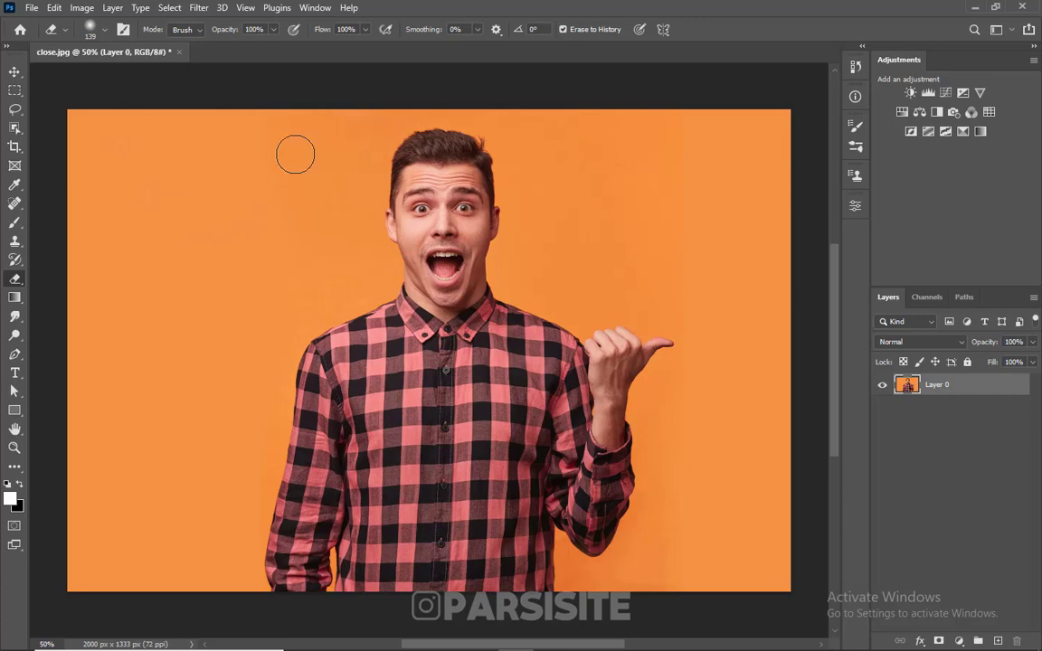
Try the Background Eraser with a 213 px brush on the orange backdrop beside the man's hair and face, and undo the erasing.
{"action": "right_click", "coordinate": [15, 278]}
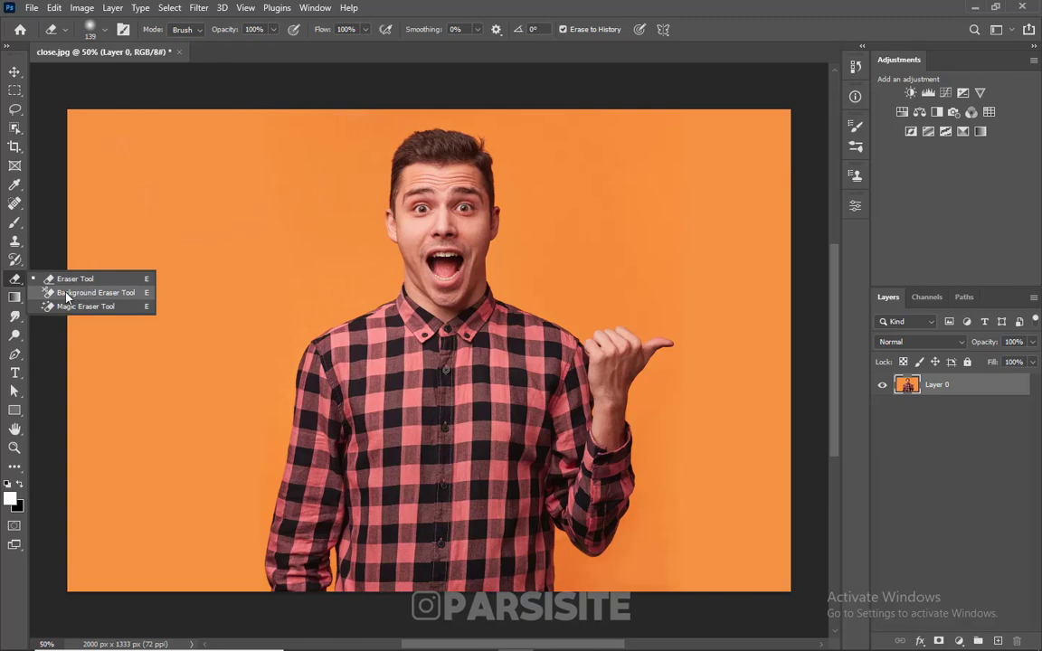
{"action": "left_click", "coordinate": [107, 288]}
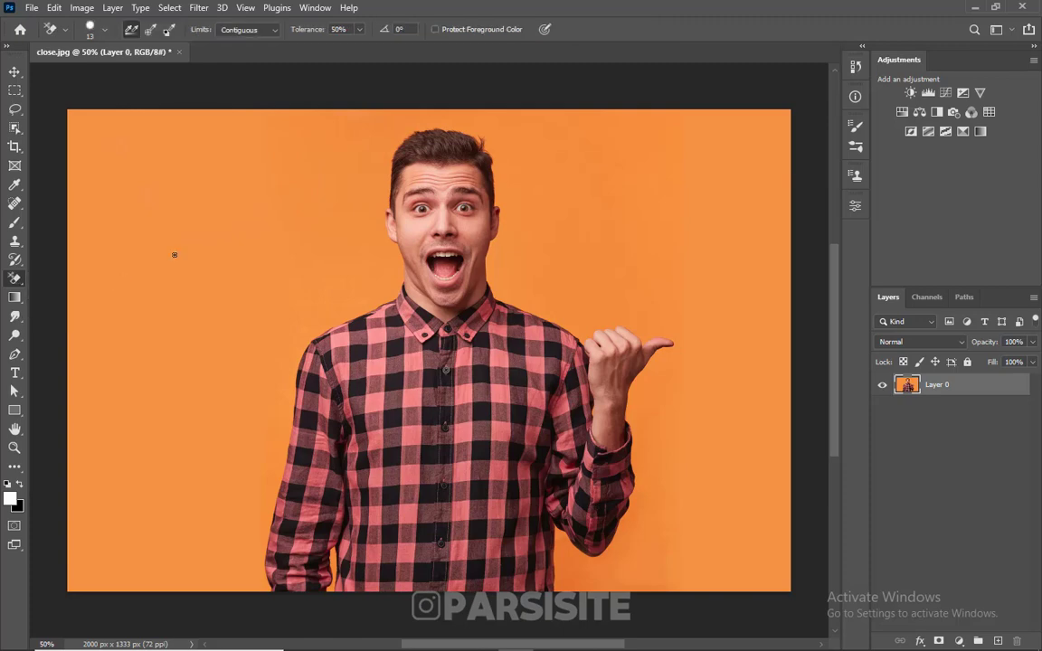
{"action": "left_click_drag", "start_coordinate": [172, 259], "coordinate": [201, 251]}
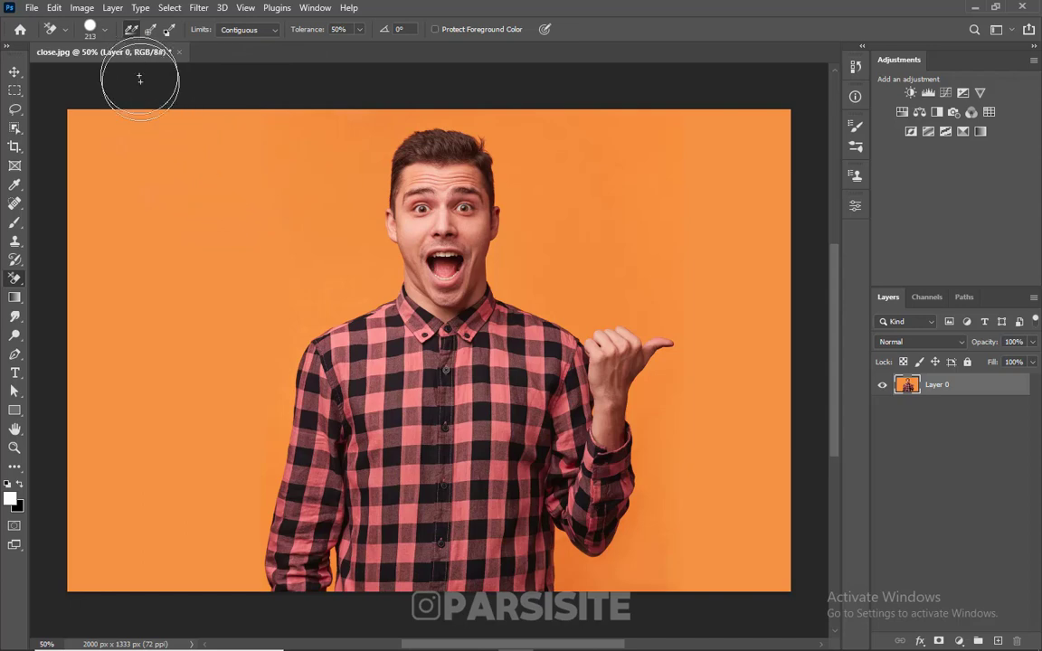
{"action": "left_click", "coordinate": [136, 159]}
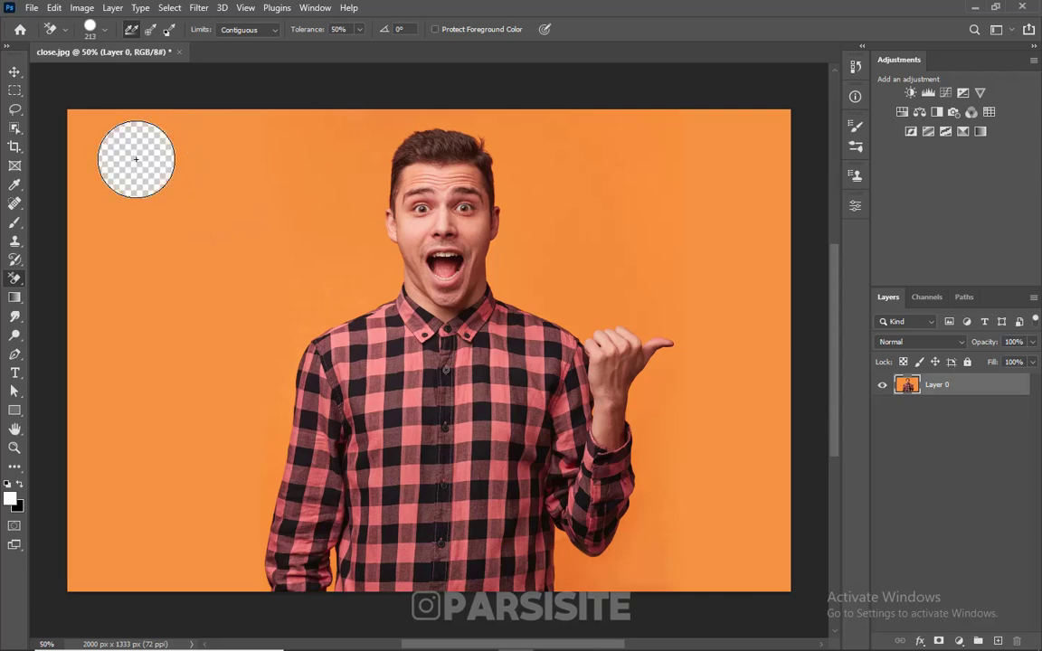
{"action": "mouse_move", "coordinate": [136, 159]}
{"action": "left_mouse_down"}
{"action": "mouse_move", "coordinate": [220, 186]}
{"action": "mouse_move", "coordinate": [293, 154]}
{"action": "mouse_move", "coordinate": [369, 154]}
{"action": "left_mouse_up"}
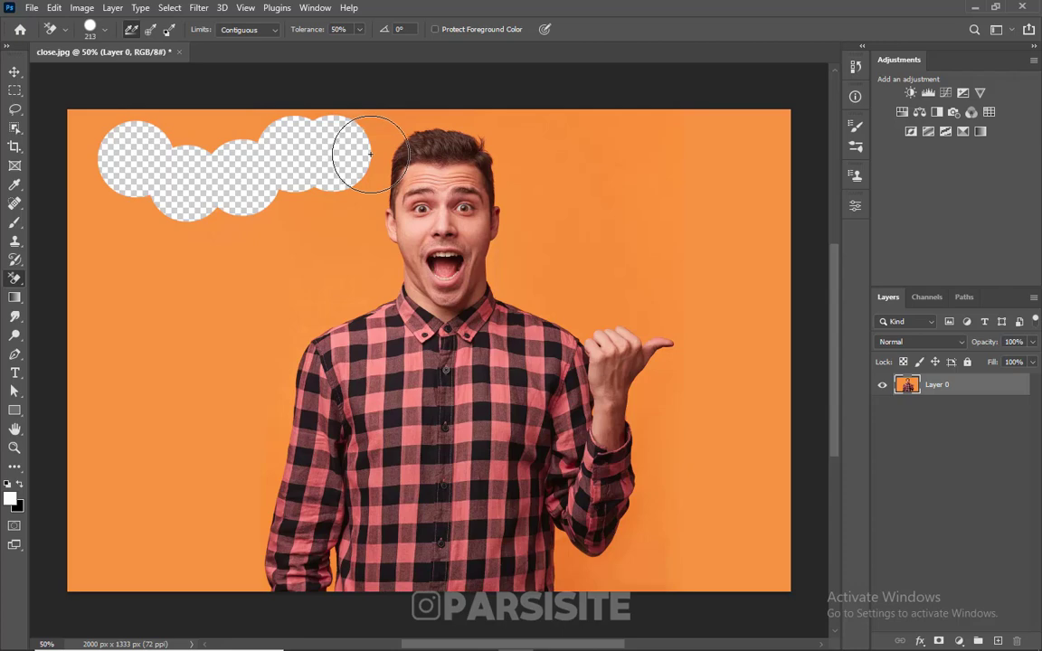
{"action": "left_click_drag", "start_coordinate": [370, 154], "coordinate": [379, 157]}
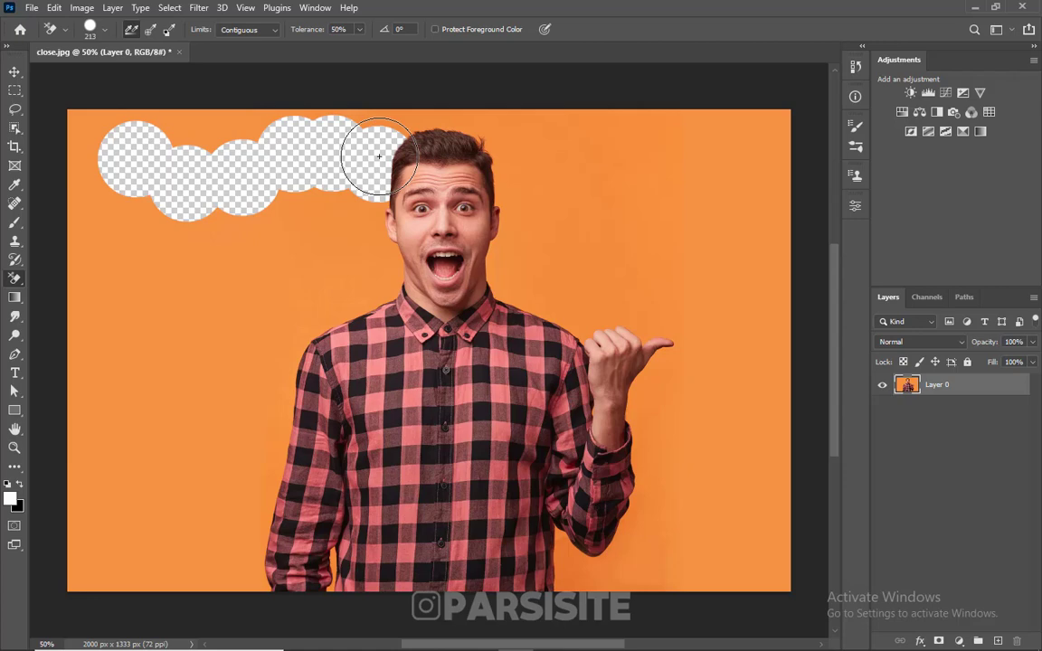
{"action": "mouse_move", "coordinate": [379, 157]}
{"action": "left_mouse_down"}
{"action": "mouse_move", "coordinate": [390, 111]}
{"action": "mouse_move", "coordinate": [280, 104]}
{"action": "mouse_move", "coordinate": [224, 135]}
{"action": "mouse_move", "coordinate": [330, 174]}
{"action": "mouse_move", "coordinate": [365, 207]}
{"action": "mouse_move", "coordinate": [368, 259]}
{"action": "mouse_move", "coordinate": [302, 213]}
{"action": "mouse_move", "coordinate": [306, 223]}
{"action": "left_mouse_up"}
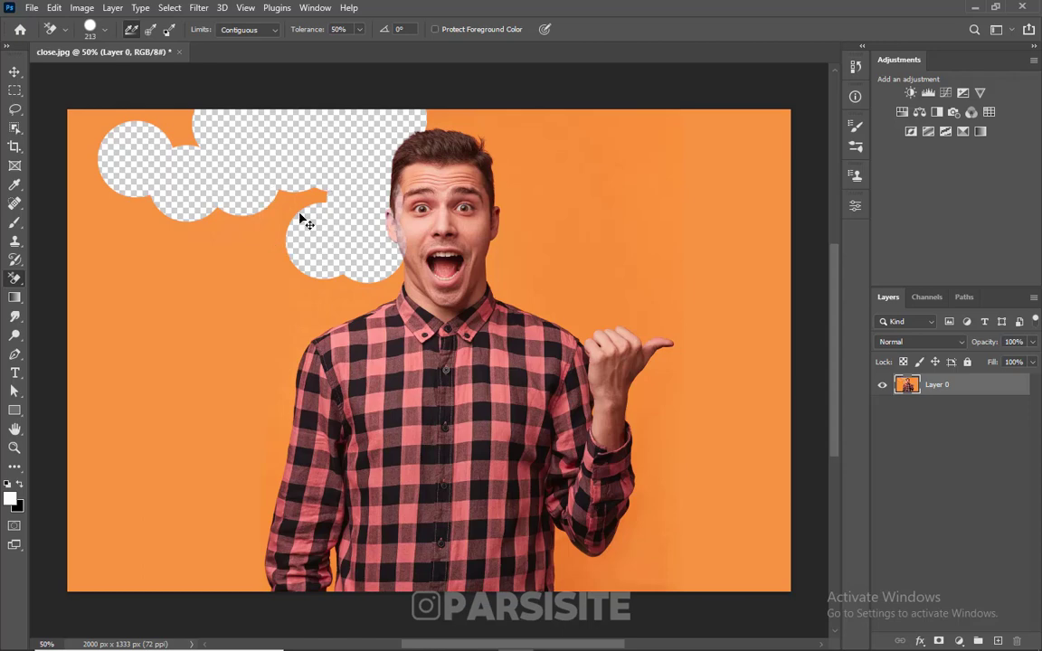
{"action": "key", "text": "ctrl+z"}
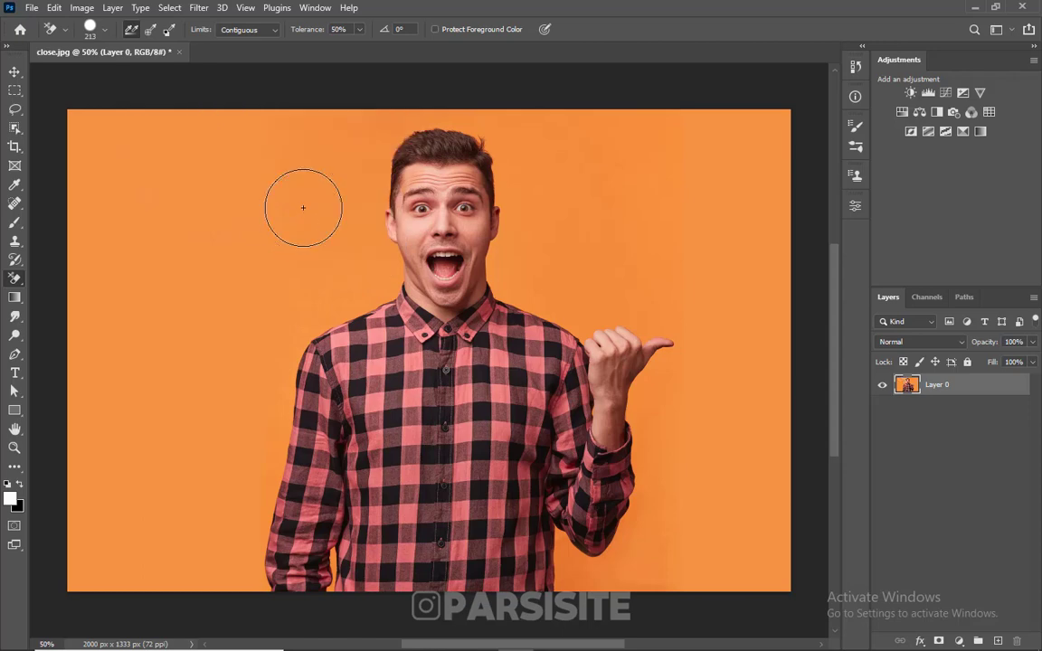
Set the Background Eraser to sample only once and enlarge its brush to 333 px.
{"action": "left_click", "coordinate": [151, 29]}
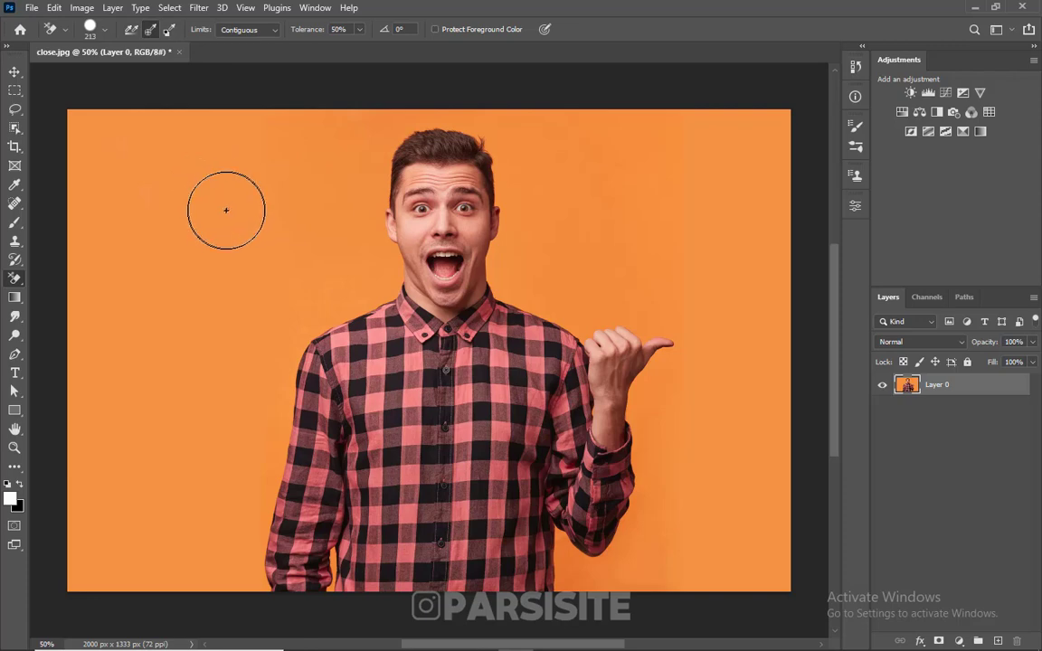
{"action": "key", "text": "bracketright"}
{"action": "key", "text": "bracketright"}
{"action": "key", "text": "bracketright"}
{"action": "key", "text": "bracketright"}
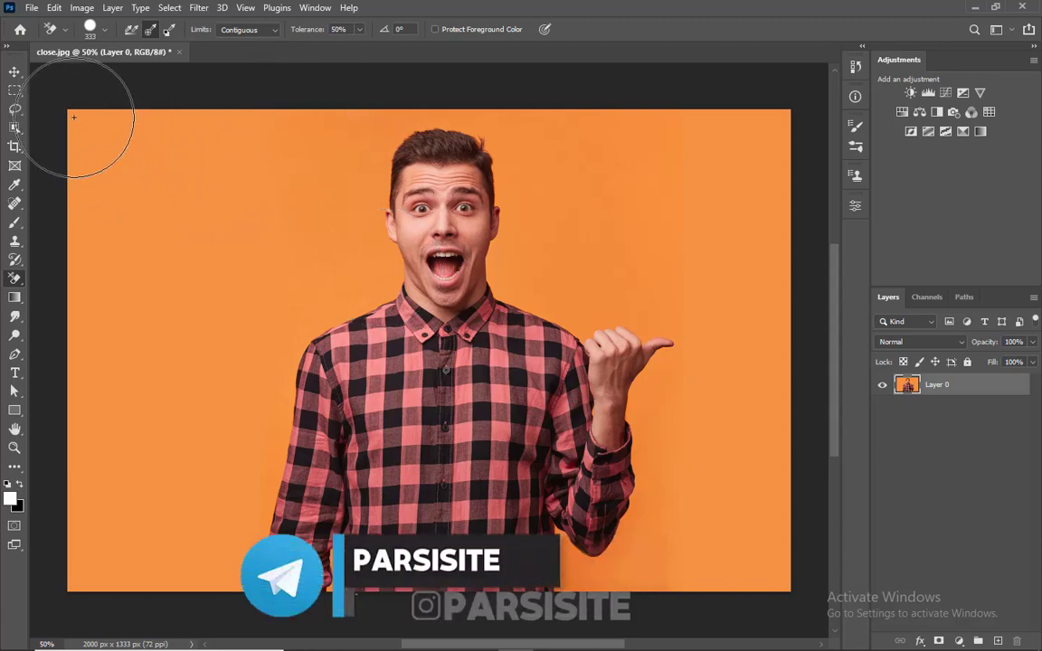
Try erasing the orange backdrop across the man's head at 50% tolerance, and undo the stroke.
{"action": "mouse_move", "coordinate": [83, 113]}
{"action": "left_mouse_down"}
{"action": "mouse_move", "coordinate": [140, 163]}
{"action": "mouse_move", "coordinate": [271, 213]}
{"action": "mouse_move", "coordinate": [235, 206]}
{"action": "left_mouse_up"}
{"action": "mouse_move", "coordinate": [358, 190]}
{"action": "left_mouse_down"}
{"action": "mouse_move", "coordinate": [343, 186]}
{"action": "mouse_move", "coordinate": [510, 191]}
{"action": "left_mouse_up"}
{"action": "mouse_move", "coordinate": [541, 197]}
{"action": "left_mouse_down"}
{"action": "mouse_move", "coordinate": [495, 167]}
{"action": "mouse_move", "coordinate": [376, 127]}
{"action": "mouse_move", "coordinate": [500, 133]}
{"action": "mouse_move", "coordinate": [391, 119]}
{"action": "mouse_move", "coordinate": [273, 134]}
{"action": "mouse_move", "coordinate": [296, 143]}
{"action": "left_mouse_up"}
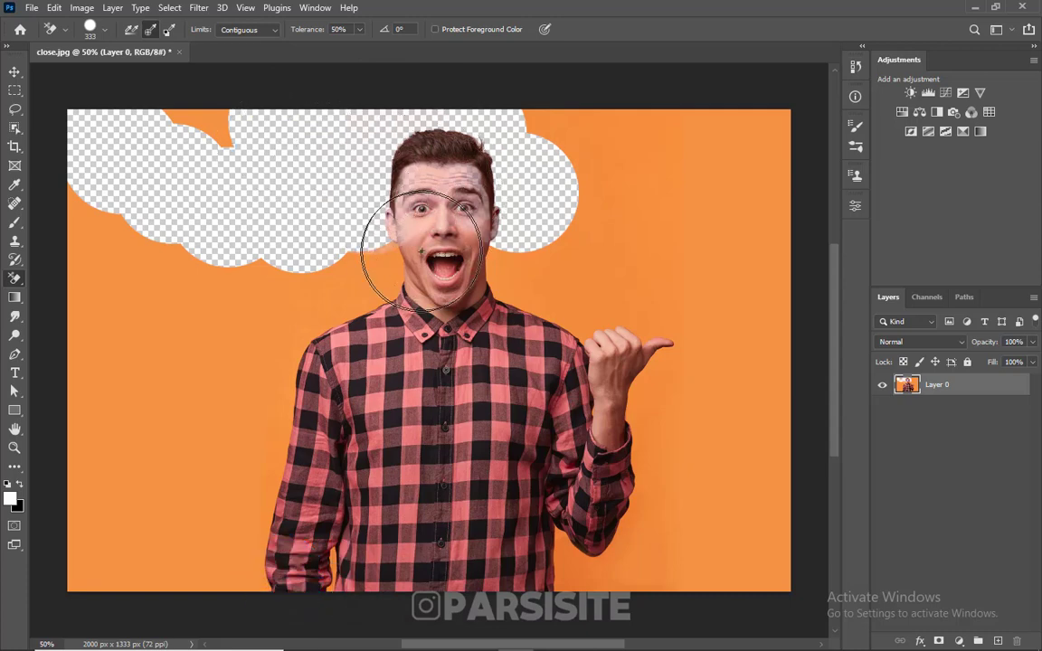
{"action": "key", "text": "ctrl+z"}
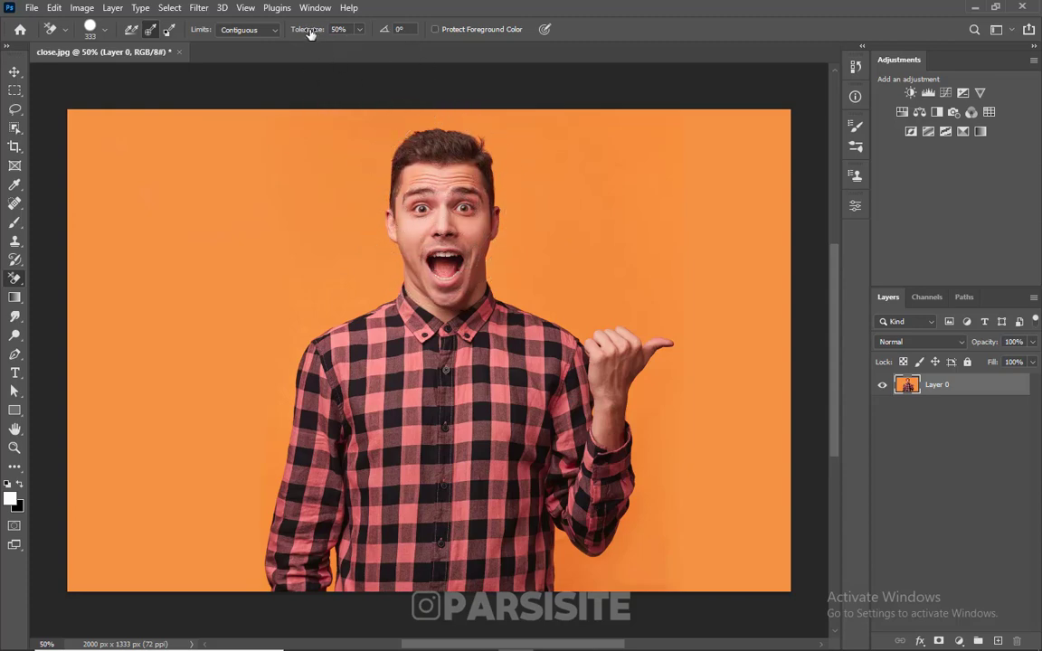
Lower the Background Eraser tolerance to 20% and erase the orange backdrop on both sides of the man.
{"action": "left_click_drag", "start_coordinate": [309, 34], "coordinate": [298, 32]}
{"action": "mouse_move", "coordinate": [93, 127]}
{"action": "left_mouse_down"}
{"action": "mouse_move", "coordinate": [265, 180]}
{"action": "mouse_move", "coordinate": [327, 181]}
{"action": "mouse_move", "coordinate": [413, 176]}
{"action": "mouse_move", "coordinate": [369, 150]}
{"action": "mouse_move", "coordinate": [394, 133]}
{"action": "mouse_move", "coordinate": [438, 130]}
{"action": "mouse_move", "coordinate": [314, 117]}
{"action": "left_mouse_up"}
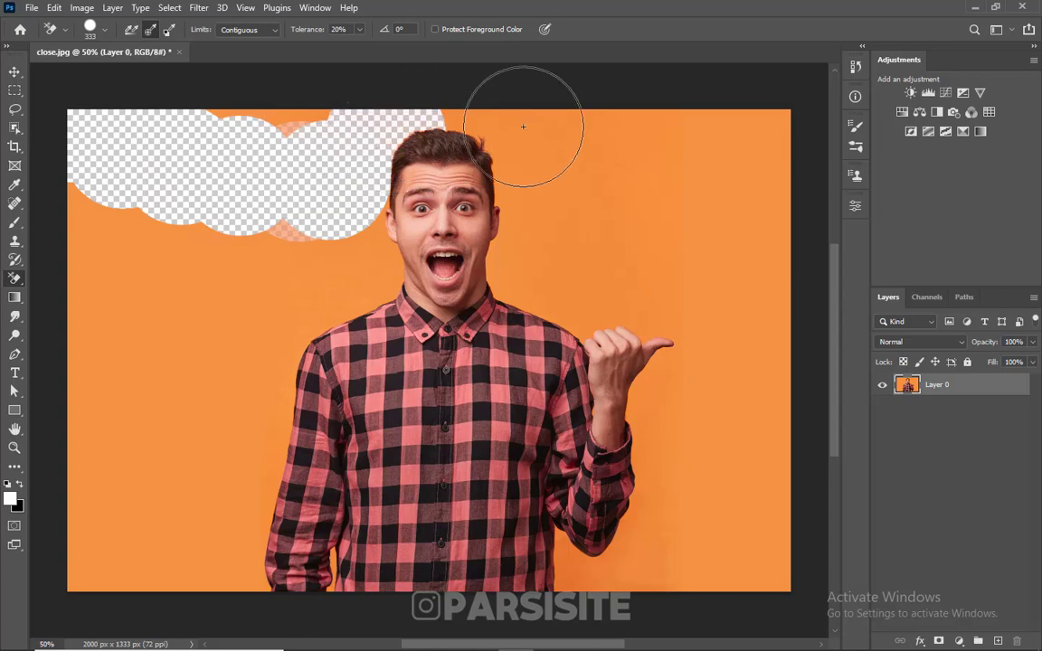
{"action": "mouse_move", "coordinate": [523, 126]}
{"action": "left_mouse_down"}
{"action": "mouse_move", "coordinate": [393, 115]}
{"action": "mouse_move", "coordinate": [185, 129]}
{"action": "mouse_move", "coordinate": [144, 348]}
{"action": "mouse_move", "coordinate": [219, 254]}
{"action": "mouse_move", "coordinate": [243, 295]}
{"action": "mouse_move", "coordinate": [267, 261]}
{"action": "mouse_move", "coordinate": [329, 286]}
{"action": "mouse_move", "coordinate": [320, 339]}
{"action": "mouse_move", "coordinate": [273, 382]}
{"action": "mouse_move", "coordinate": [377, 314]}
{"action": "mouse_move", "coordinate": [378, 227]}
{"action": "left_mouse_up"}
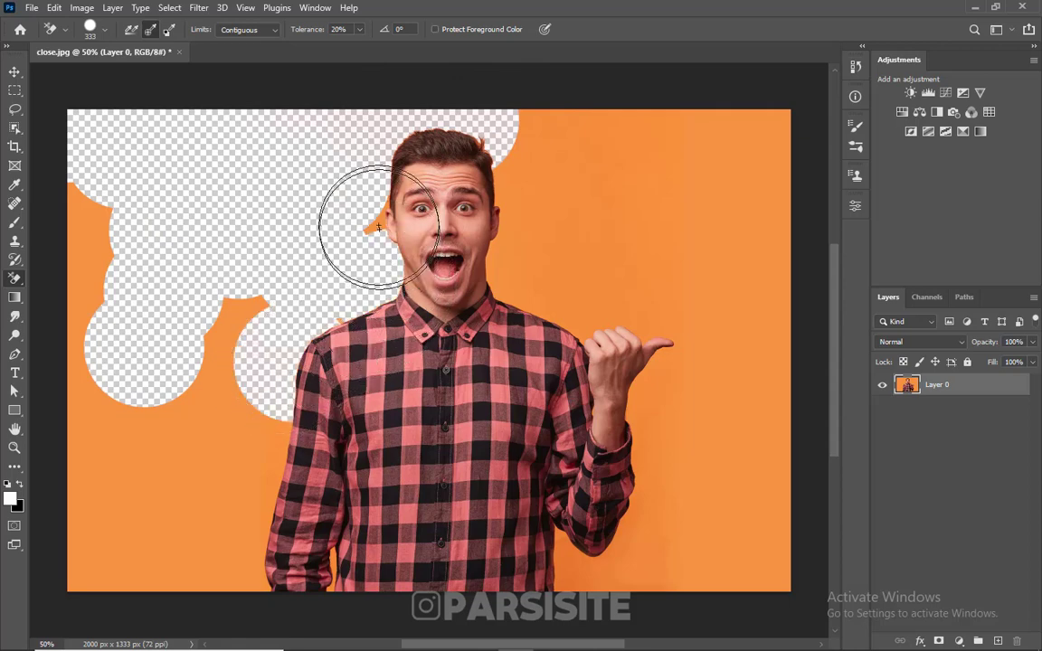
{"action": "mouse_move", "coordinate": [217, 353]}
{"action": "left_mouse_down"}
{"action": "mouse_move", "coordinate": [174, 395]}
{"action": "mouse_move", "coordinate": [244, 445]}
{"action": "mouse_move", "coordinate": [244, 488]}
{"action": "mouse_move", "coordinate": [211, 523]}
{"action": "left_mouse_up"}
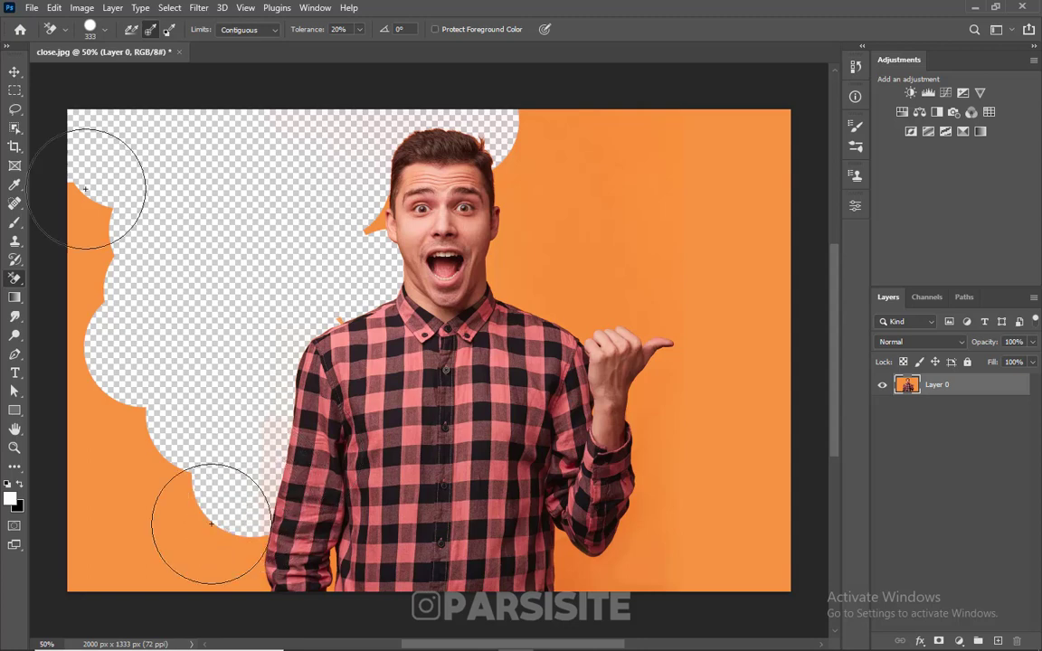
{"action": "mouse_move", "coordinate": [86, 188]}
{"action": "left_mouse_down"}
{"action": "mouse_move", "coordinate": [115, 478]}
{"action": "mouse_move", "coordinate": [93, 486]}
{"action": "mouse_move", "coordinate": [80, 464]}
{"action": "mouse_move", "coordinate": [77, 359]}
{"action": "mouse_move", "coordinate": [88, 492]}
{"action": "mouse_move", "coordinate": [146, 551]}
{"action": "mouse_move", "coordinate": [373, 563]}
{"action": "mouse_move", "coordinate": [52, 570]}
{"action": "mouse_move", "coordinate": [77, 326]}
{"action": "left_mouse_up"}
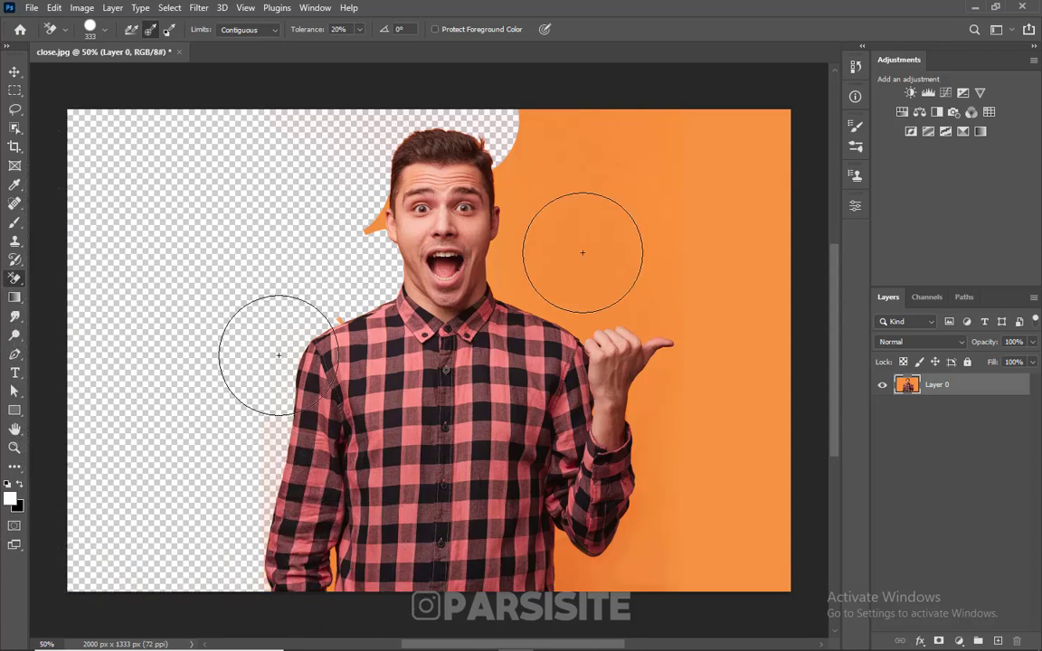
{"action": "mouse_move", "coordinate": [582, 253]}
{"action": "left_mouse_down"}
{"action": "mouse_move", "coordinate": [663, 225]}
{"action": "mouse_move", "coordinate": [623, 566]}
{"action": "mouse_move", "coordinate": [767, 163]}
{"action": "left_mouse_up"}
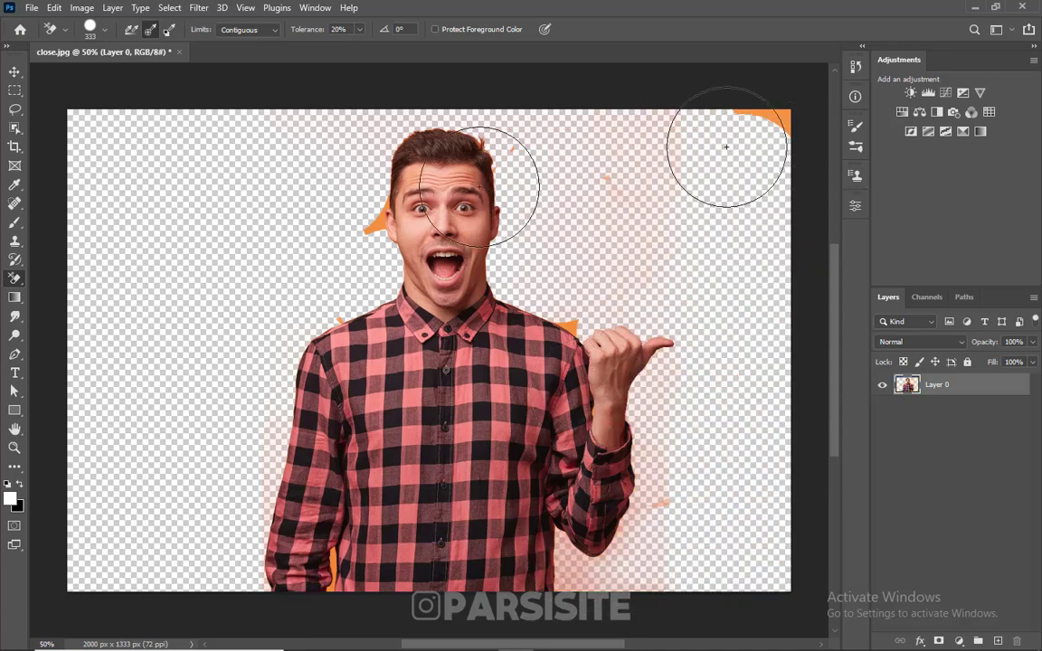
Use the regular Eraser with Erase to History off to remove the leftover orange in the photo's upper-right corner and nearby remnants.
{"action": "right_click", "coordinate": [15, 279]}
{"action": "left_click", "coordinate": [72, 277]}
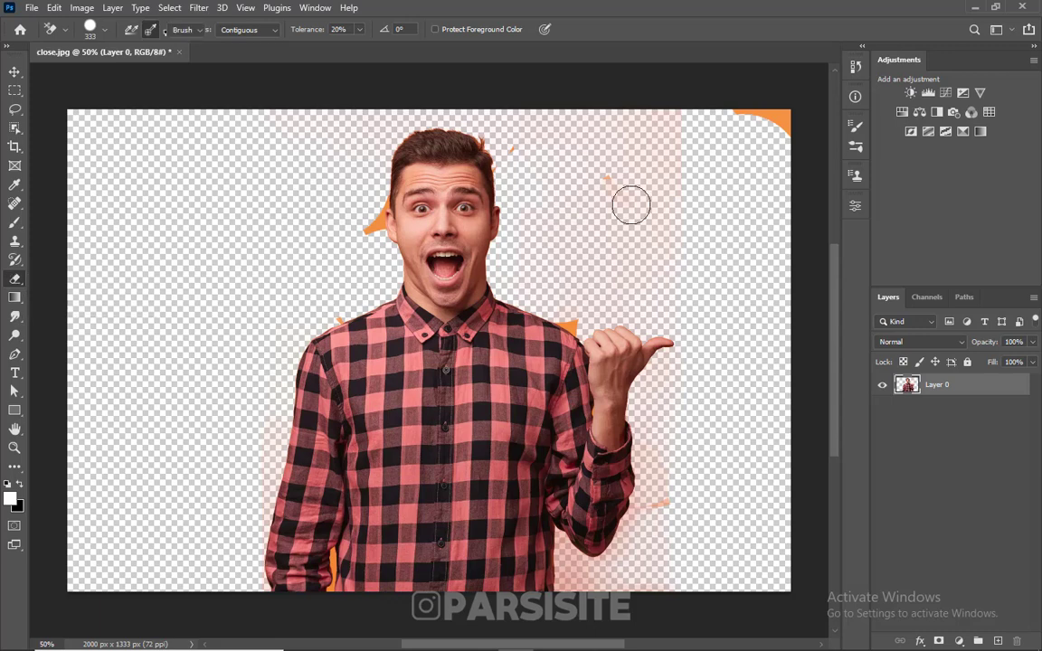
{"action": "mouse_move", "coordinate": [714, 131]}
{"action": "left_mouse_down"}
{"action": "mouse_move", "coordinate": [749, 117]}
{"action": "mouse_move", "coordinate": [780, 122]}
{"action": "left_mouse_up"}
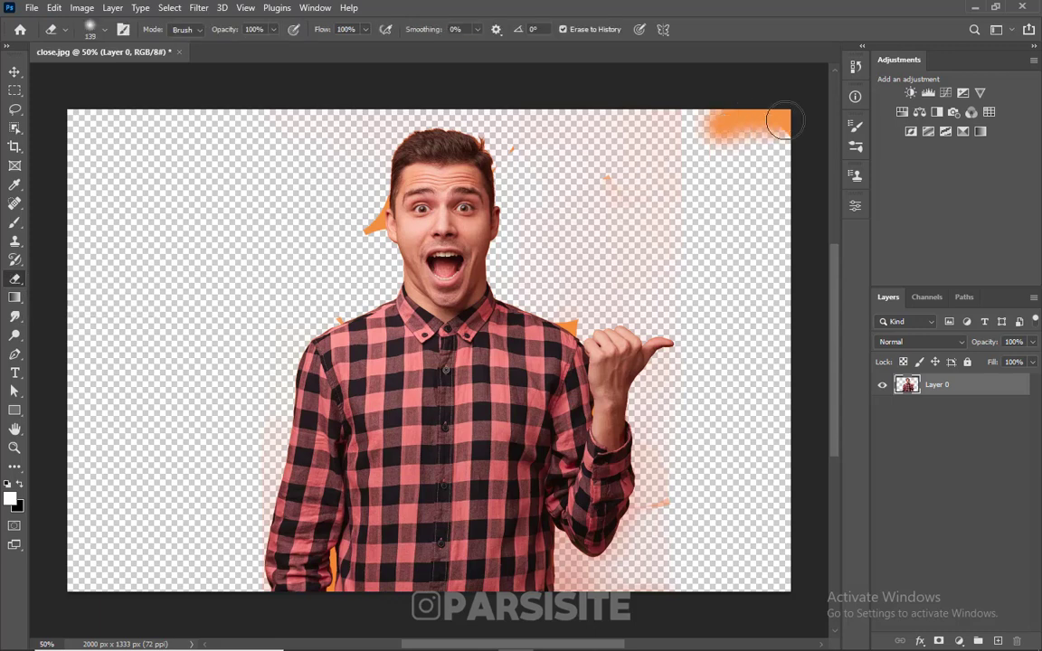
{"action": "left_click", "coordinate": [561, 30]}
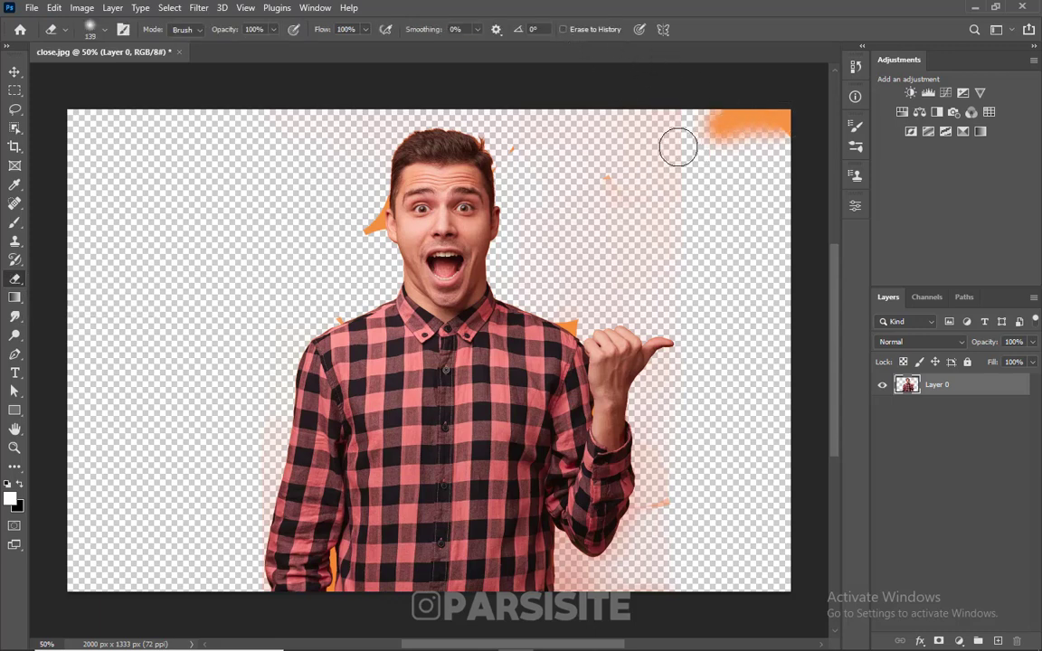
{"action": "mouse_move", "coordinate": [760, 130]}
{"action": "left_mouse_down"}
{"action": "mouse_move", "coordinate": [600, 180]}
{"action": "mouse_move", "coordinate": [637, 169]}
{"action": "mouse_move", "coordinate": [642, 157]}
{"action": "mouse_move", "coordinate": [605, 135]}
{"action": "mouse_move", "coordinate": [546, 141]}
{"action": "mouse_move", "coordinate": [531, 121]}
{"action": "mouse_move", "coordinate": [528, 151]}
{"action": "mouse_move", "coordinate": [565, 308]}
{"action": "mouse_move", "coordinate": [638, 274]}
{"action": "left_mouse_up"}
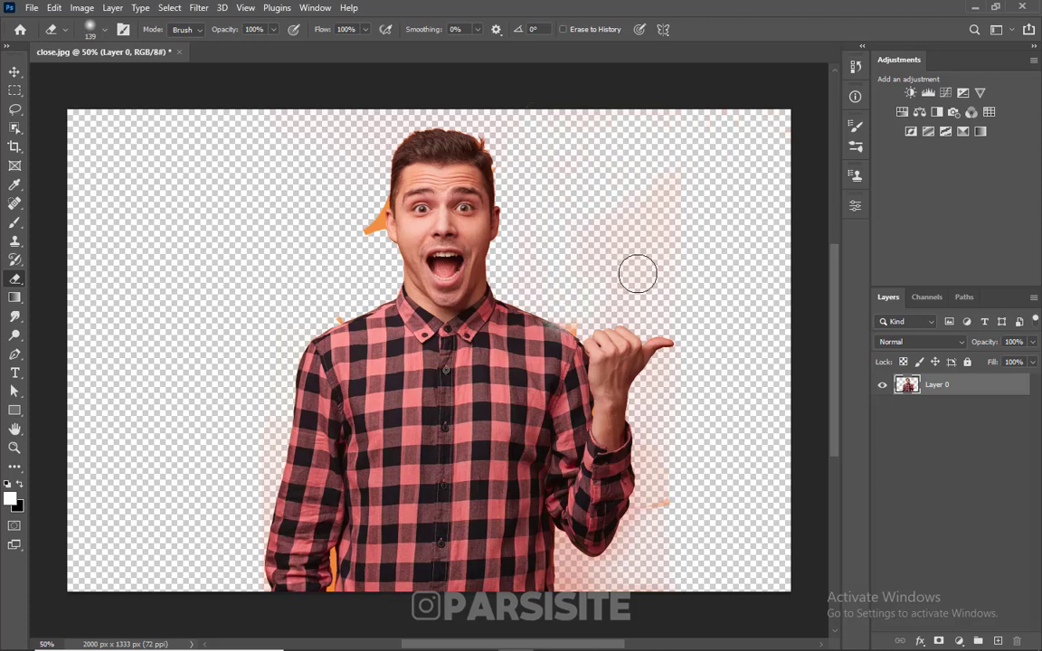
Raise the Background Eraser tolerance to 55% and erase along the edge of the man's hair.
{"action": "right_click", "coordinate": [16, 277]}
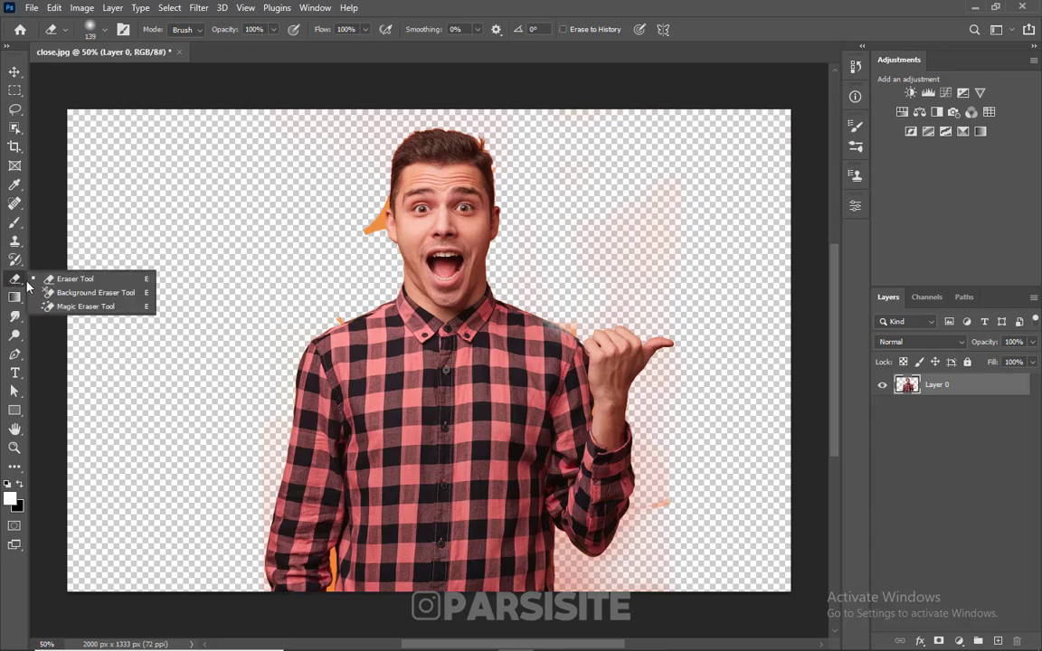
{"action": "left_click", "coordinate": [83, 293]}
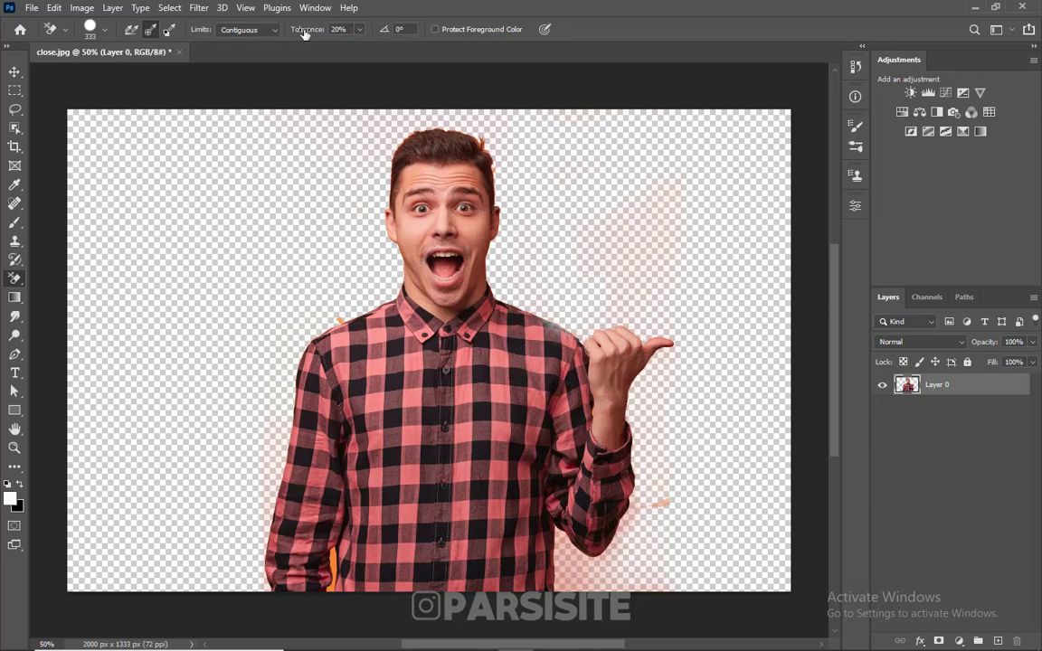
{"action": "left_click_drag", "start_coordinate": [311, 33], "coordinate": [331, 35]}
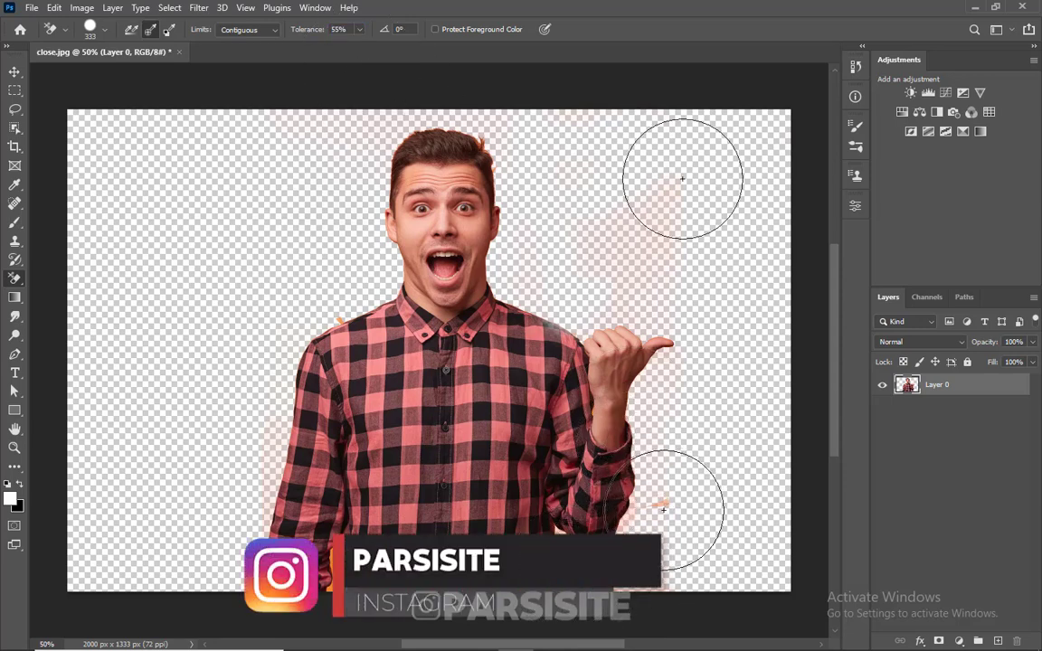
{"action": "left_click_drag", "start_coordinate": [489, 139], "coordinate": [470, 136]}
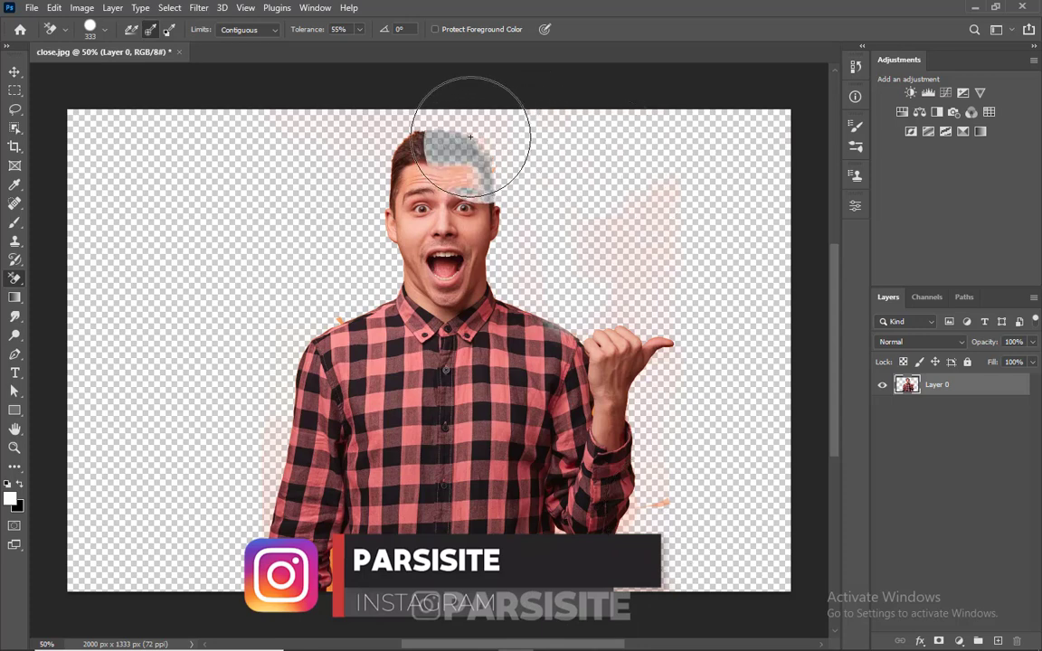
Undo the last Background Eraser stroke over the man's hair and revert the photo to its original opened state.
{"action": "key", "text": "ctrl+z"}
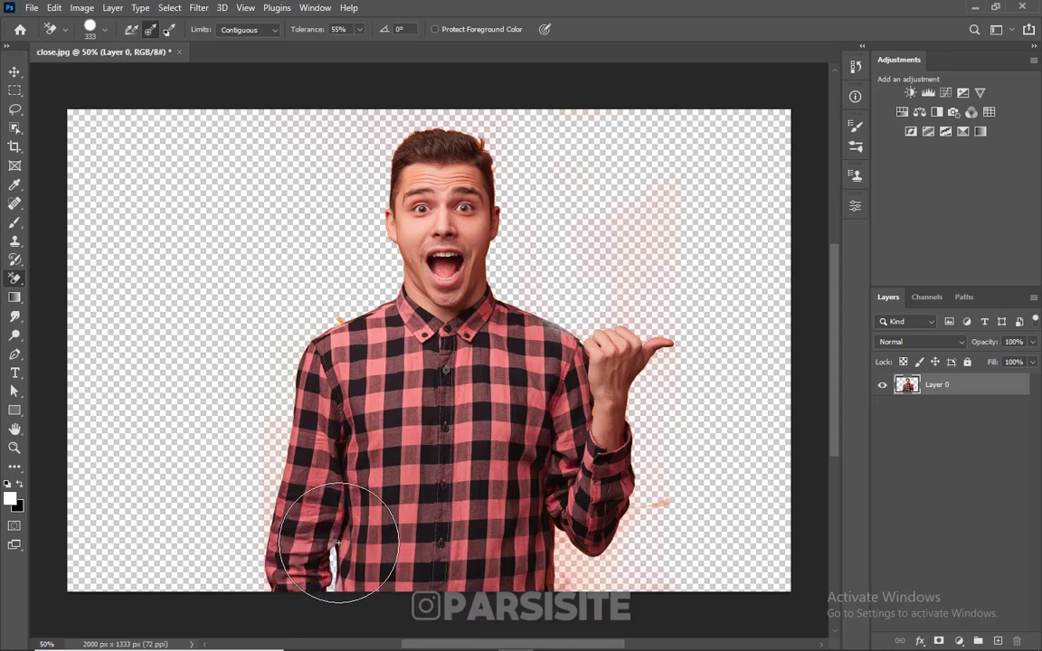
{"action": "key", "text": "F12"}
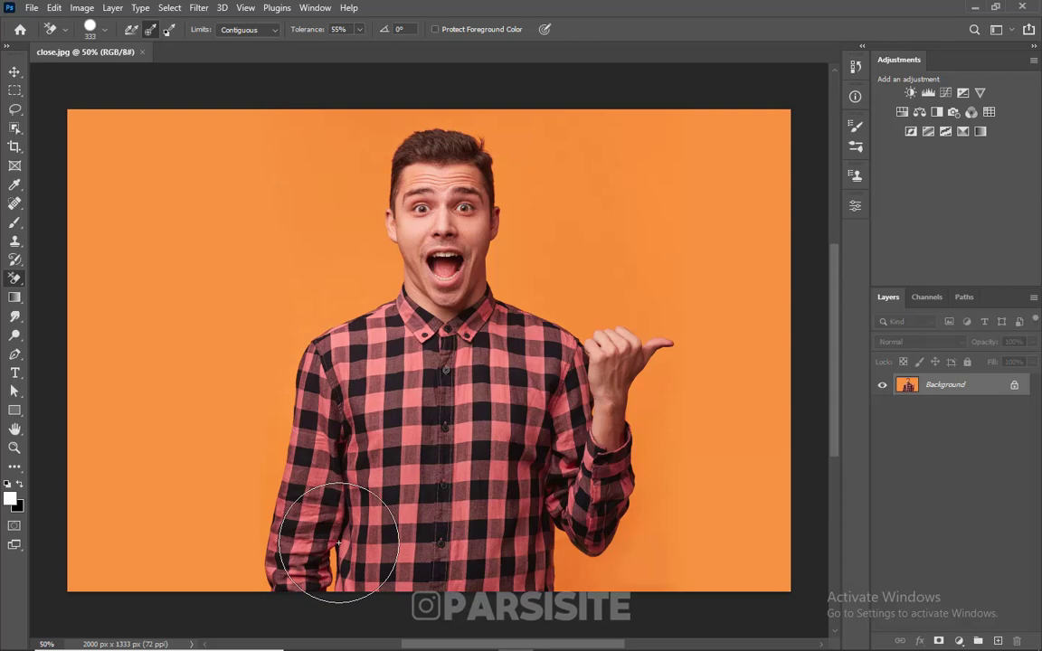
Compare the options of the Magic Eraser tool with those of the Magic Wand tool.
{"action": "right_click", "coordinate": [14, 277]}
{"action": "left_click", "coordinate": [79, 306]}
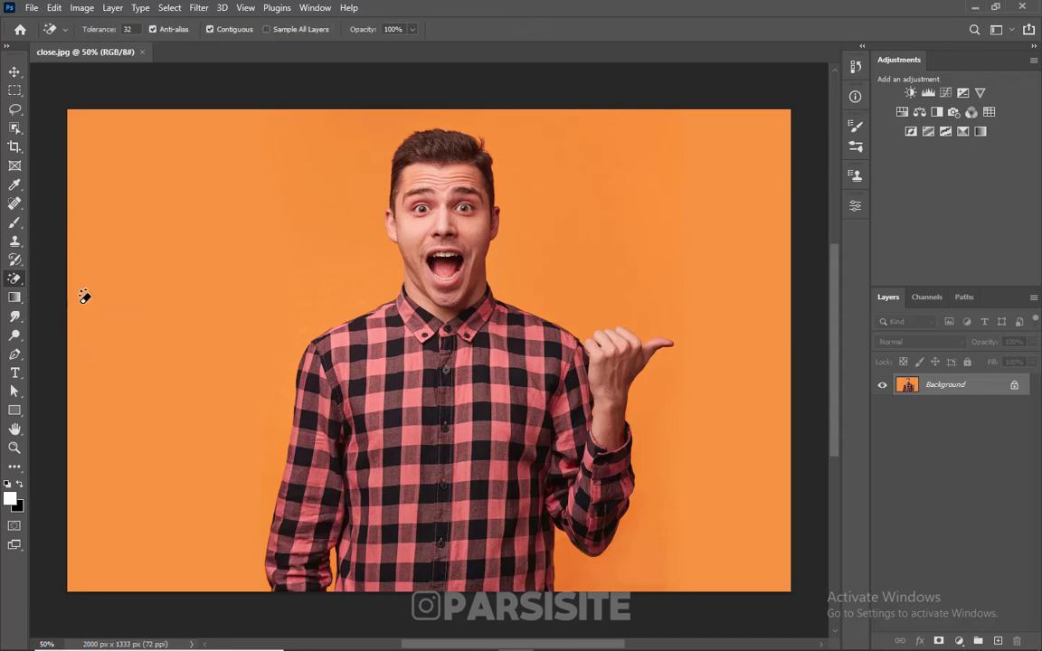
{"action": "left_click", "coordinate": [16, 130]}
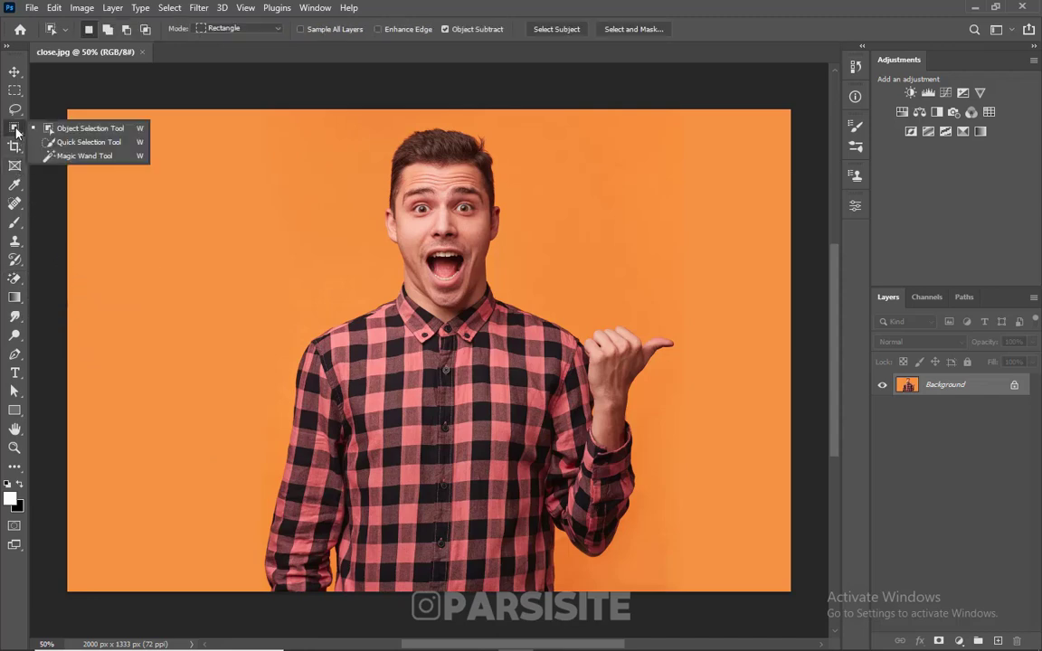
{"action": "left_click", "coordinate": [86, 156]}
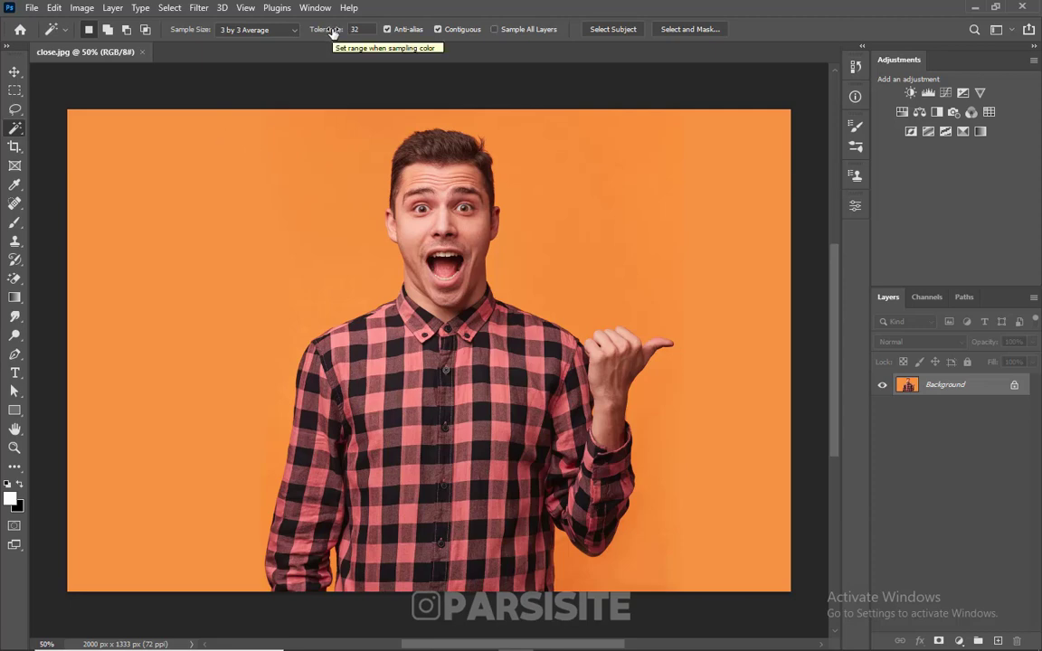
Erase the orange backdrop around the man with the Magic Eraser at tolerance 32, with Anti-alias and Contiguous on.
{"action": "left_click", "coordinate": [14, 278]}
{"action": "left_click", "coordinate": [80, 307]}
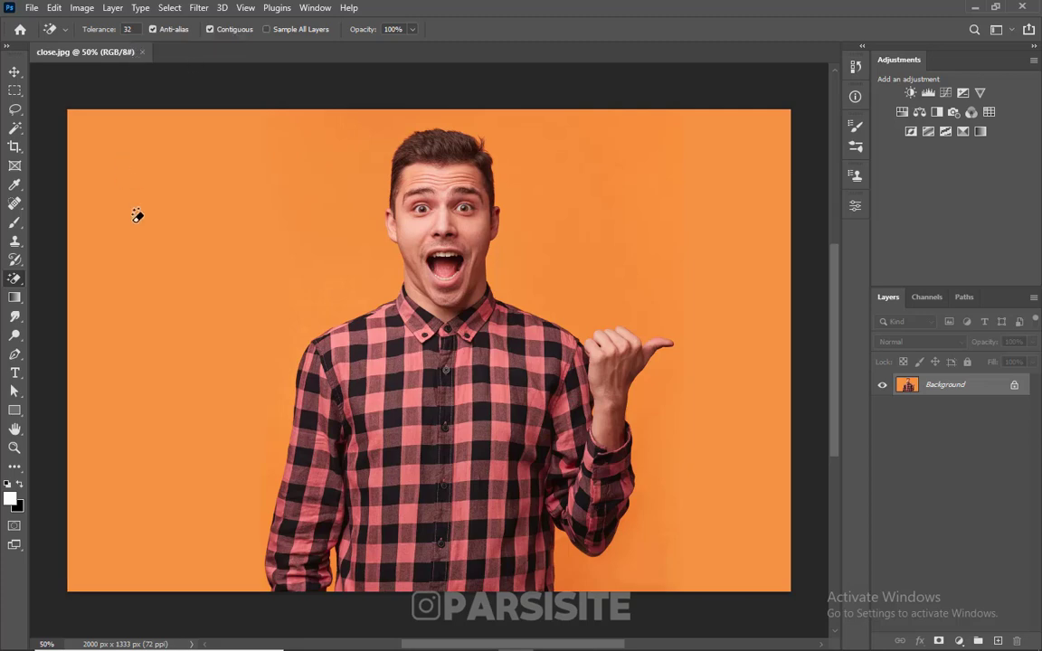
{"action": "left_click", "coordinate": [164, 203]}
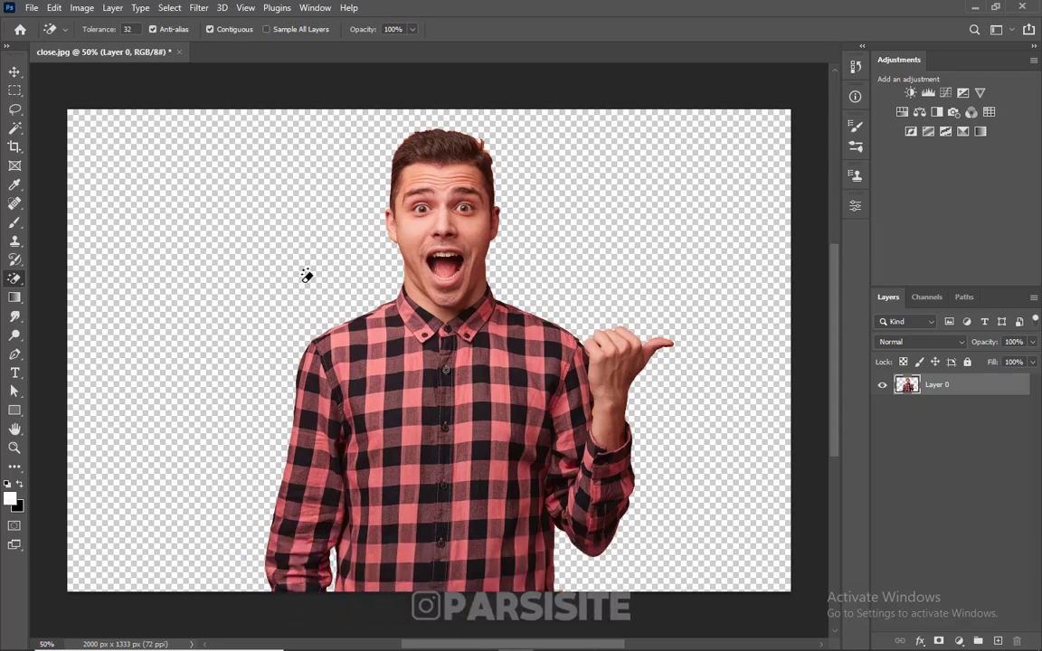
Examine the erased edge along the man's hair and ear up close, and return to the whole photo with the Magic Eraser active.
{"action": "scroll", "coordinate": [411, 182], "scroll_direction": "up", "scroll_amount": 3}
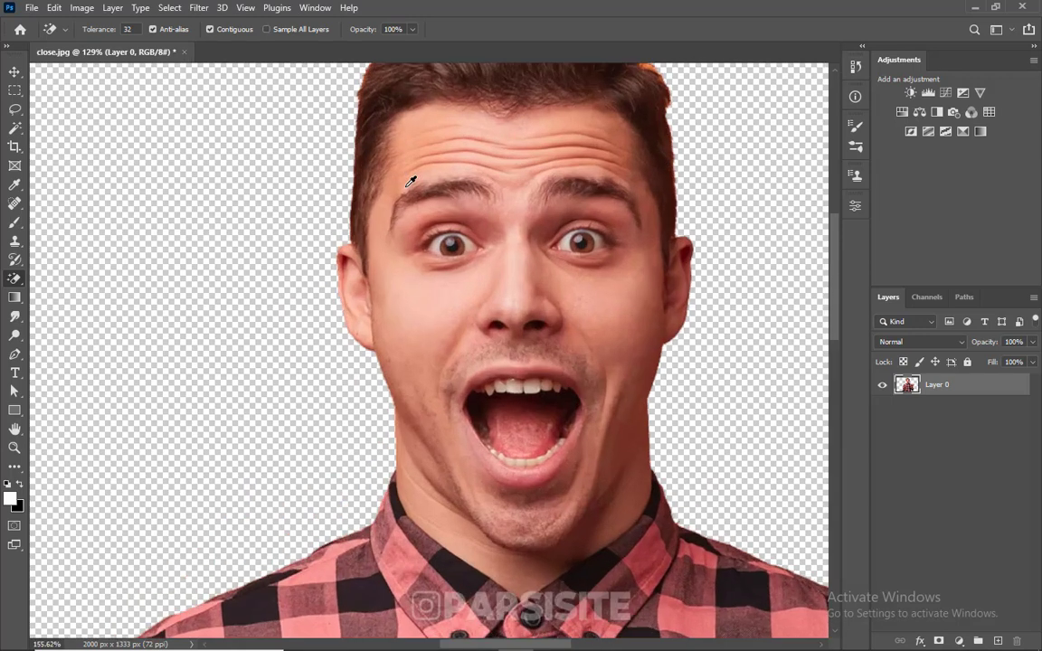
{"action": "scroll", "coordinate": [410, 182], "scroll_direction": "up", "scroll_amount": 3}
{"action": "scroll", "coordinate": [409, 179], "scroll_direction": "up", "scroll_amount": 3}
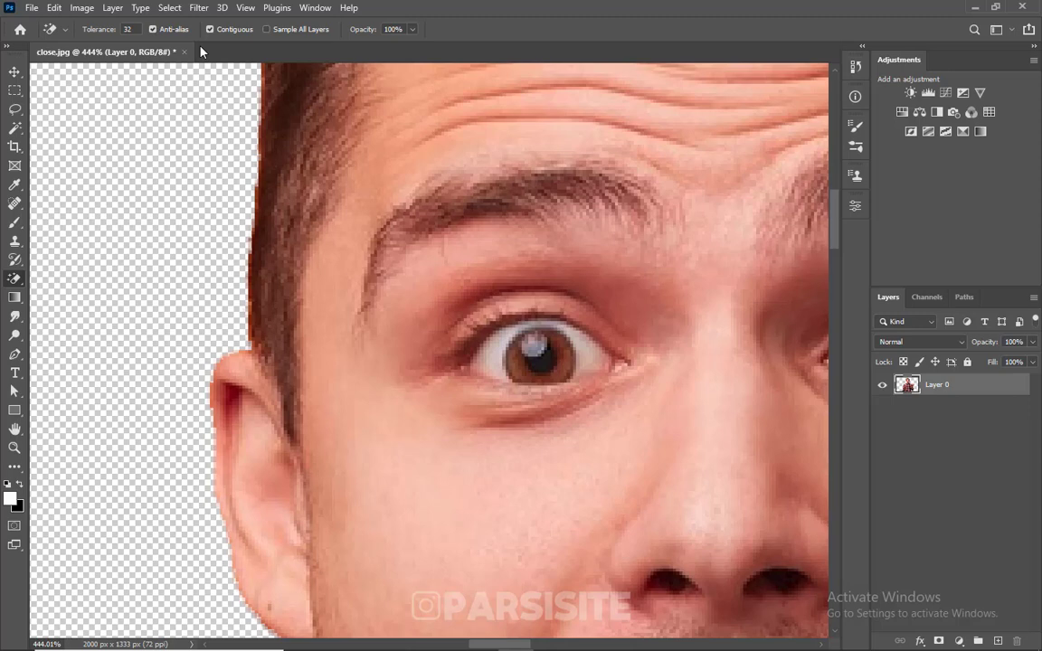
{"action": "key", "text": "ctrl+0"}
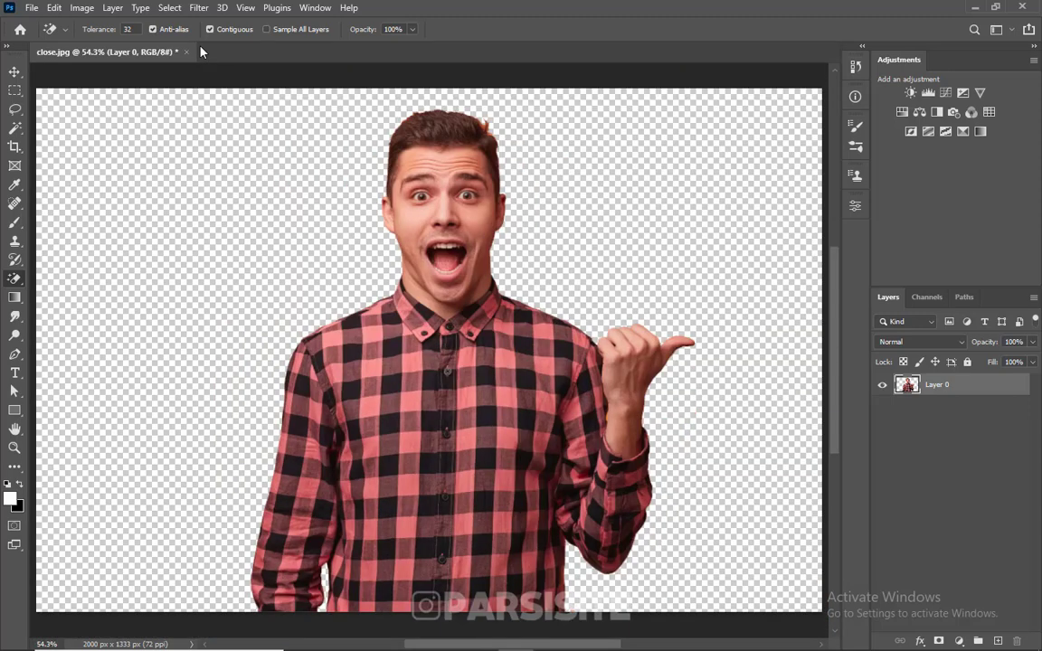
{"action": "right_click", "coordinate": [15, 278]}
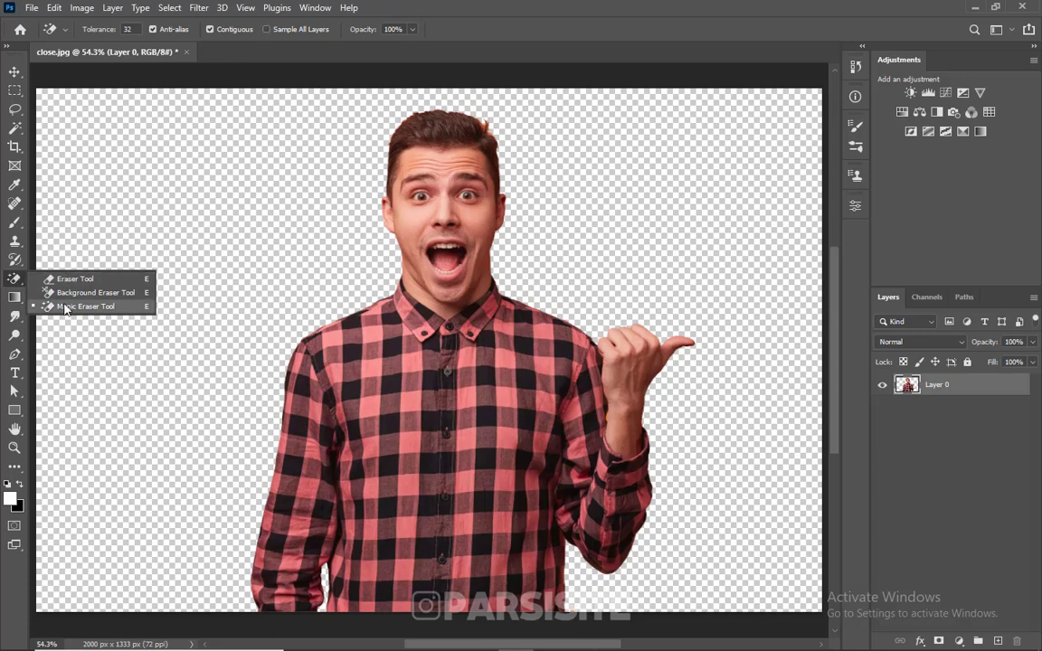
{"action": "left_click", "coordinate": [65, 309]}
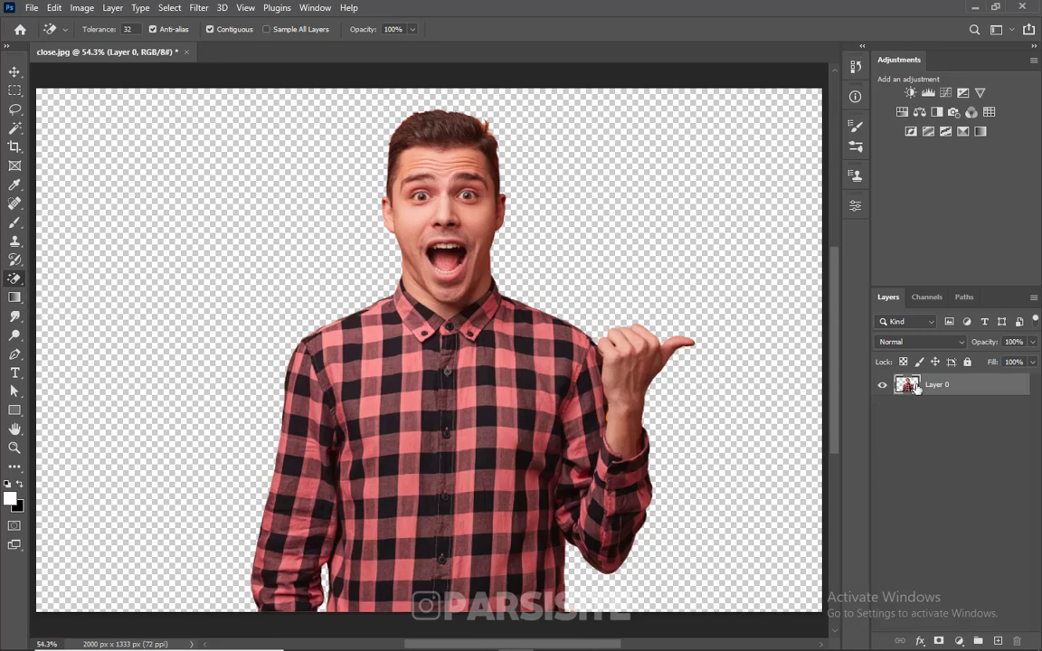